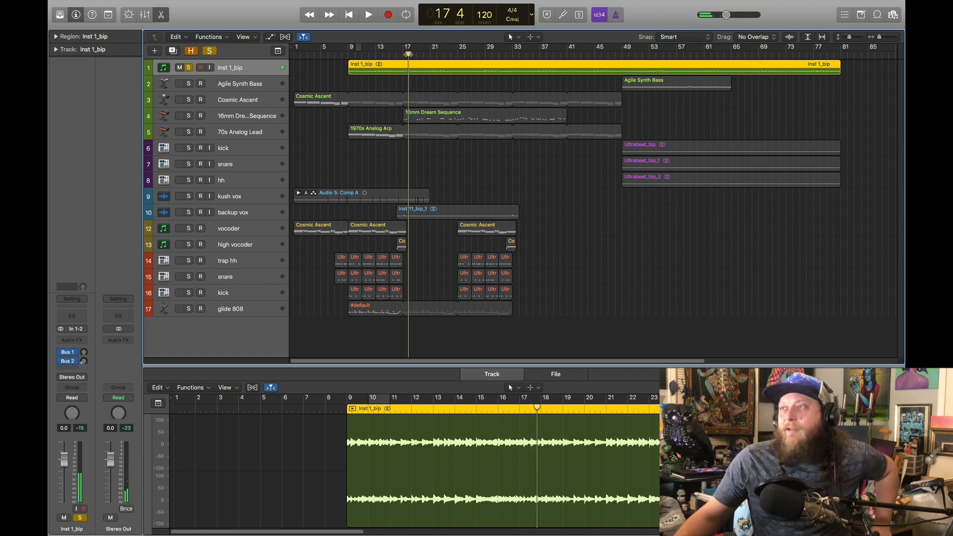
Step: Return the playhead to the project start and solo the Cosmic Ascent track in place of Inst 1_bip
drag(412, 64, 348, 59)
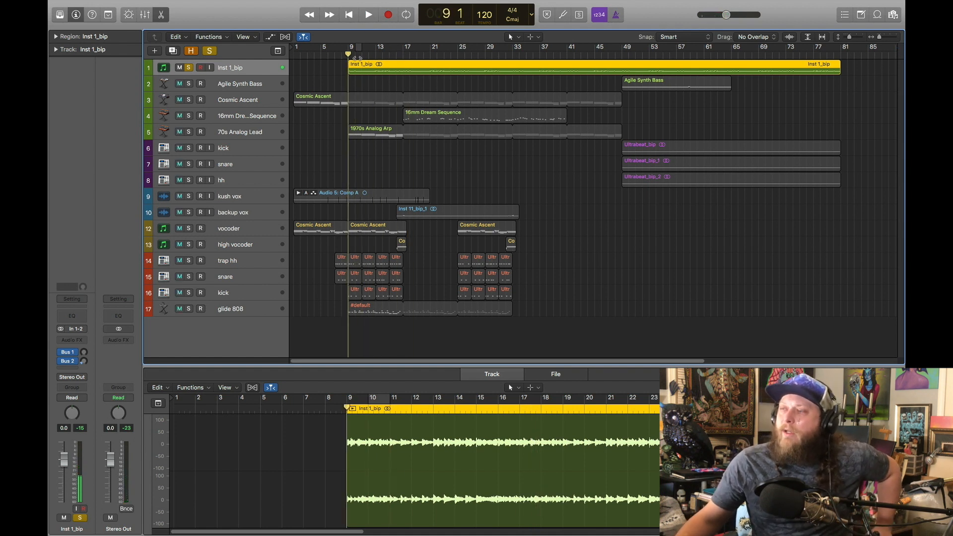
click(349, 18)
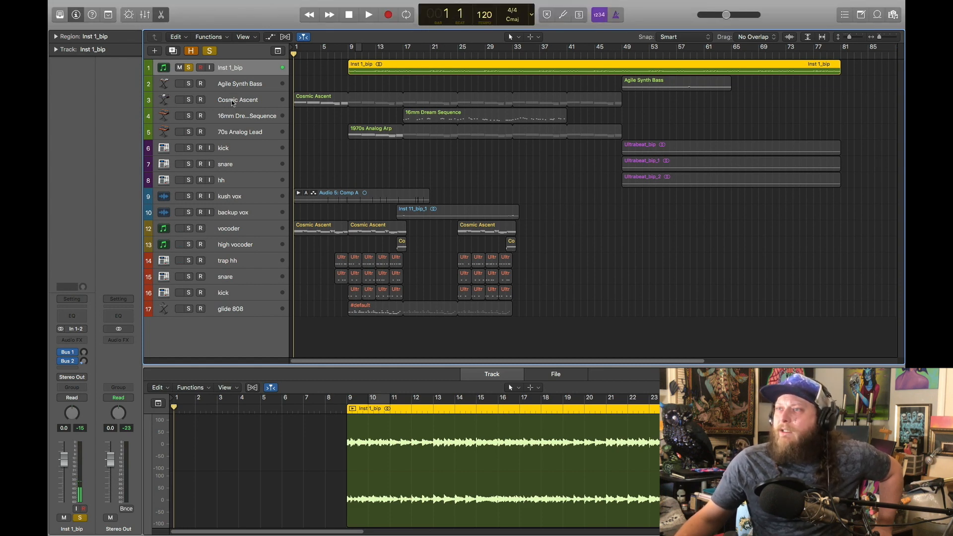
click(231, 101)
click(190, 68)
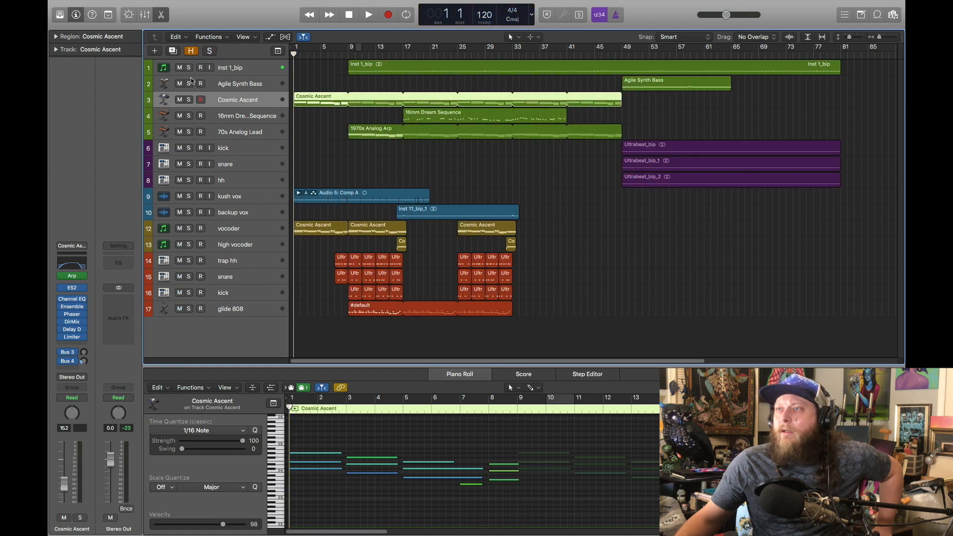
click(189, 100)
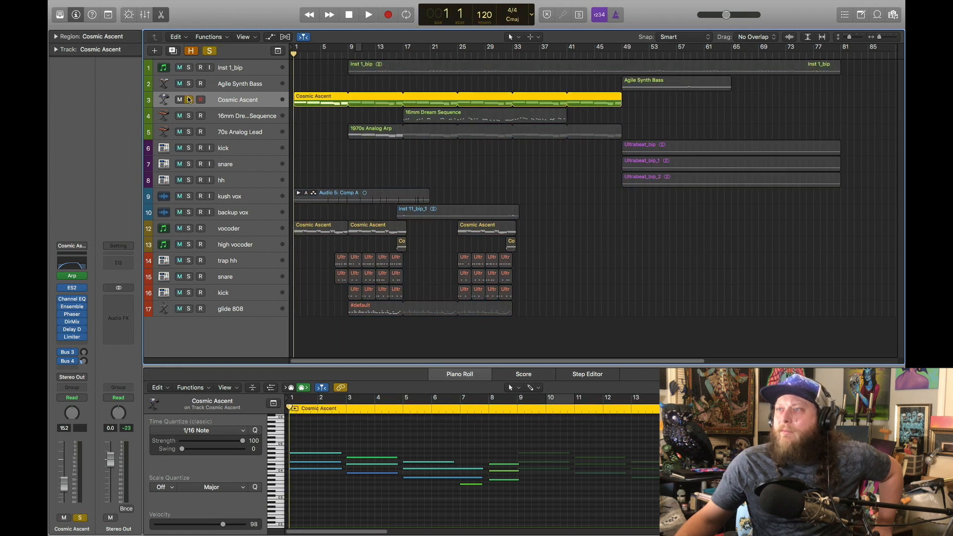
Step: Play the soloed Cosmic Ascent track from bar 1, stop playback, and return the playhead to the project start
click(369, 15)
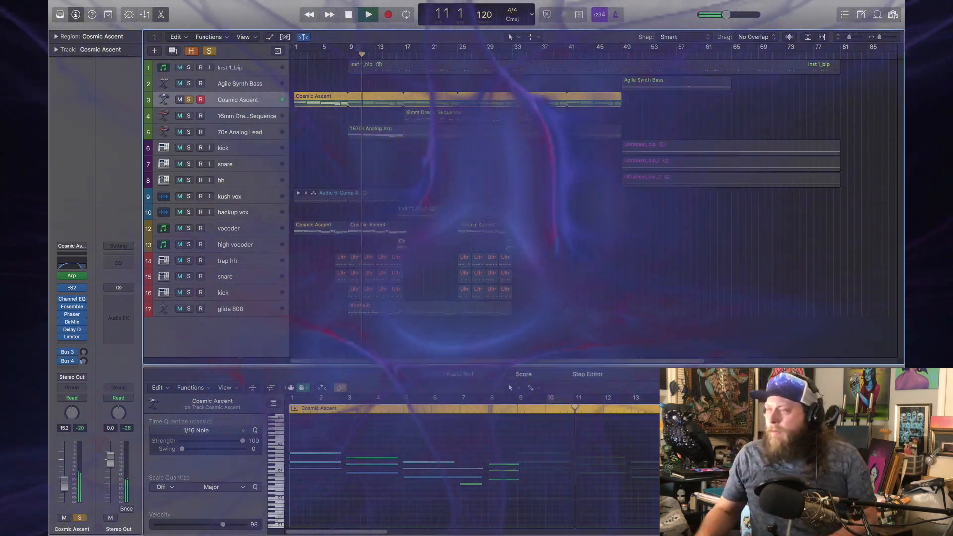
click(349, 15)
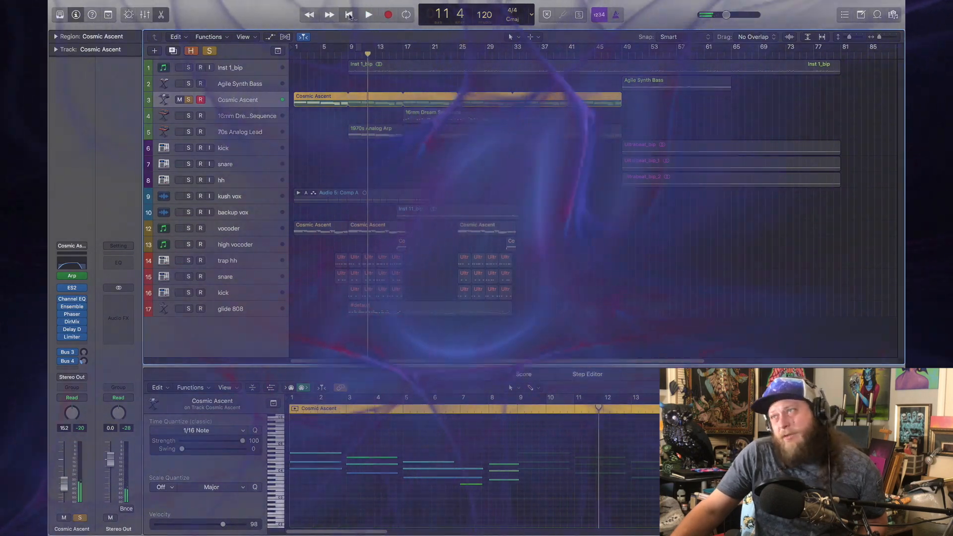
click(350, 15)
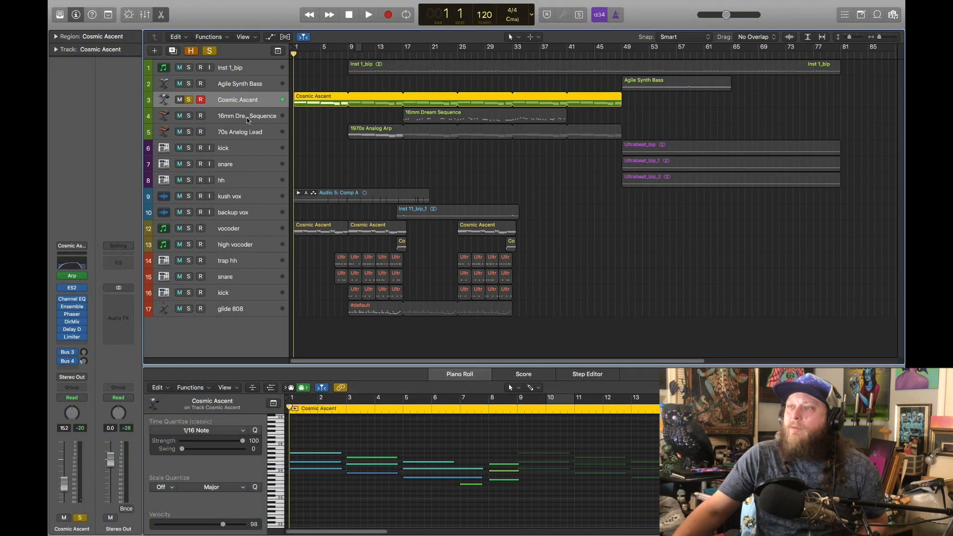
Step: Set the playhead to bar 17 and show the Library for the 70s Analog Lead track
click(264, 117)
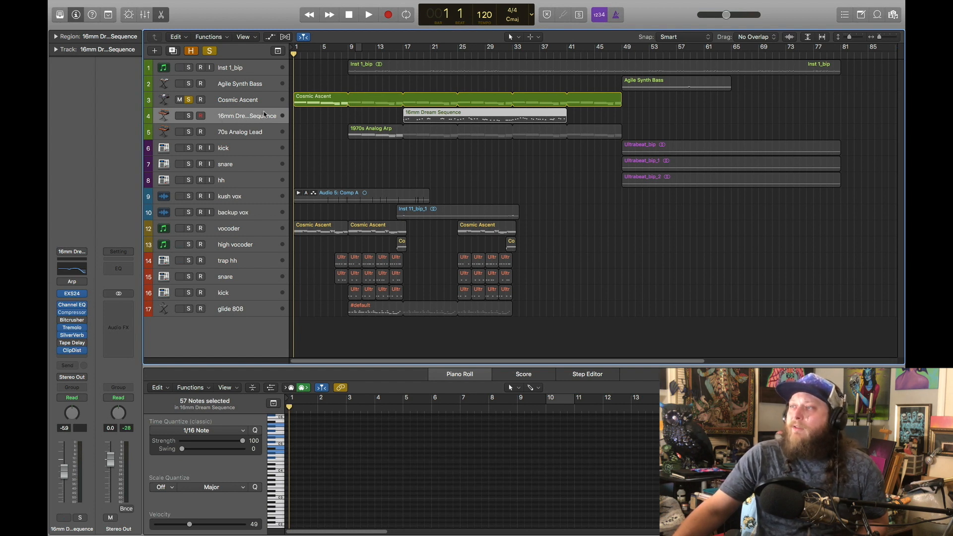
click(406, 52)
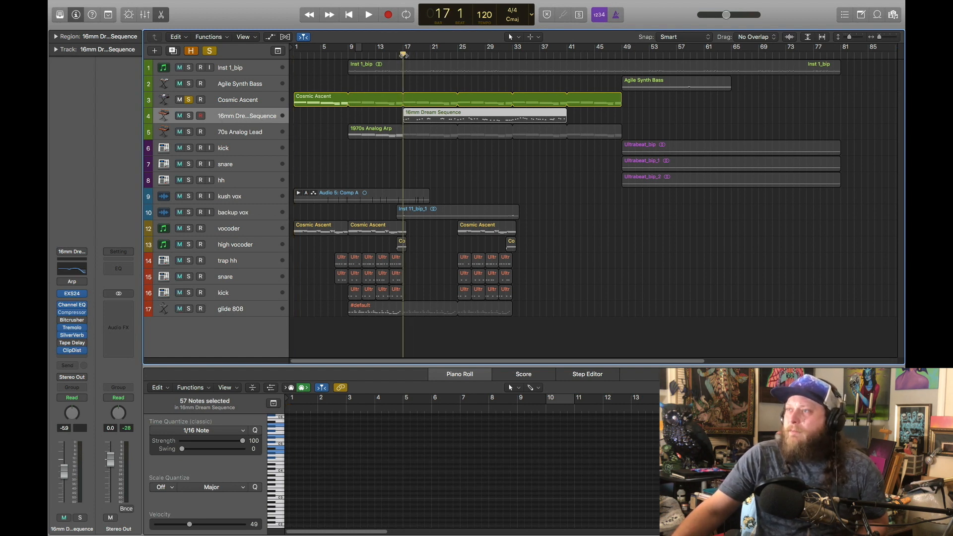
click(232, 133)
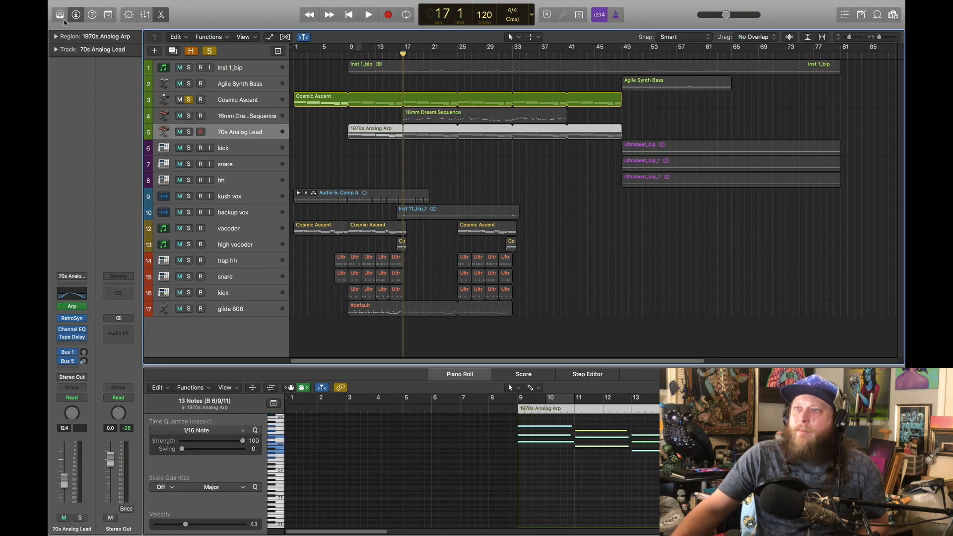
click(59, 14)
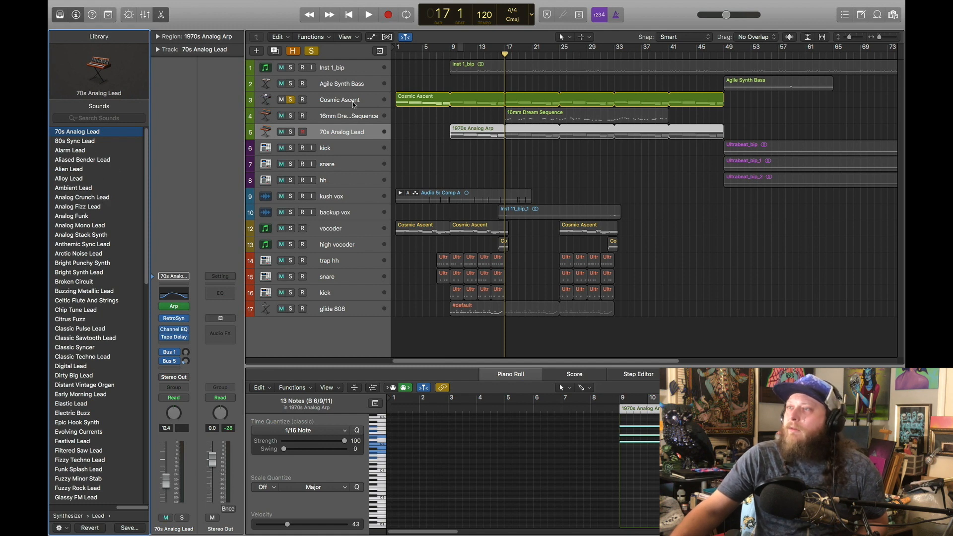
Step: Select the 16mm Dream Sequence track and solo it in place of Cosmic Ascent
click(352, 117)
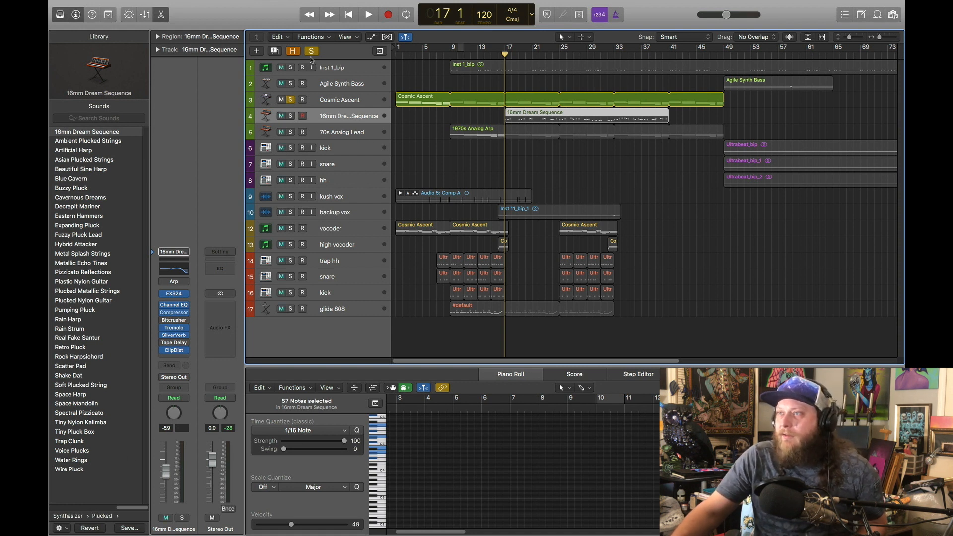
click(290, 117)
click(291, 100)
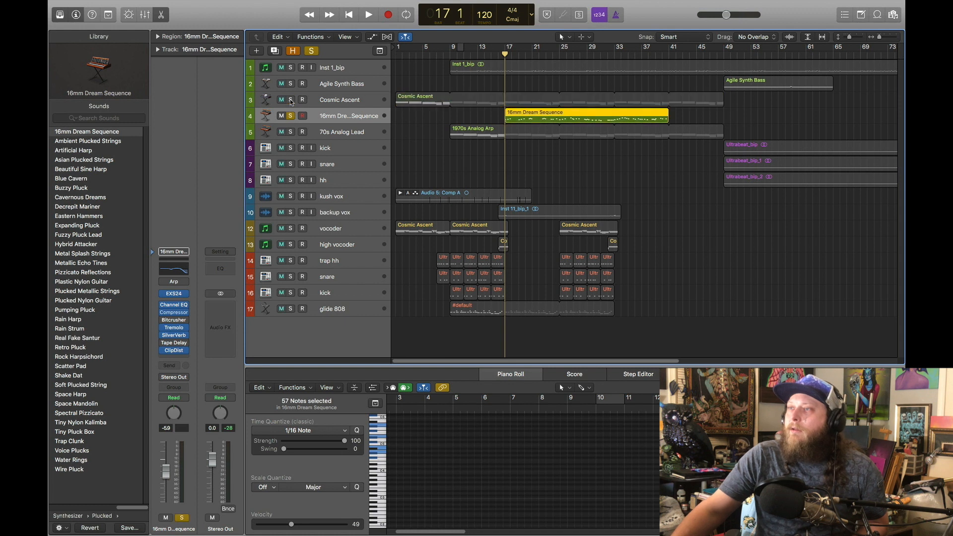
Step: Play the soloed 16mm Dream Sequence track from bar 17, stop playback, and return to the project start
click(370, 14)
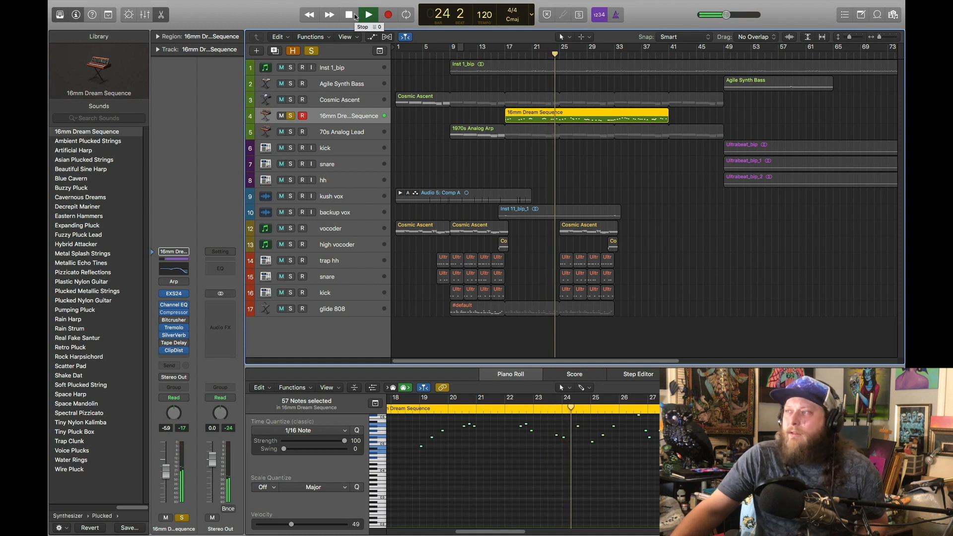
click(352, 16)
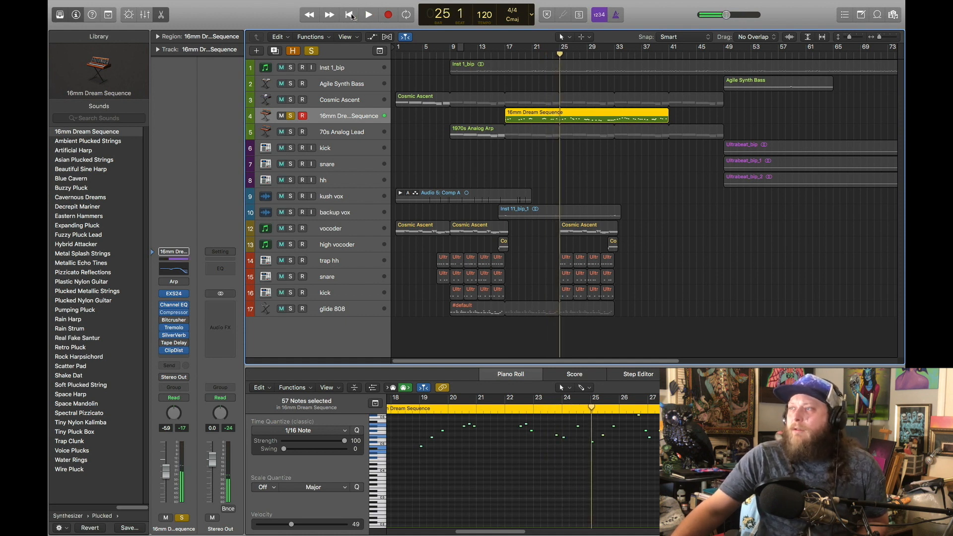
click(351, 16)
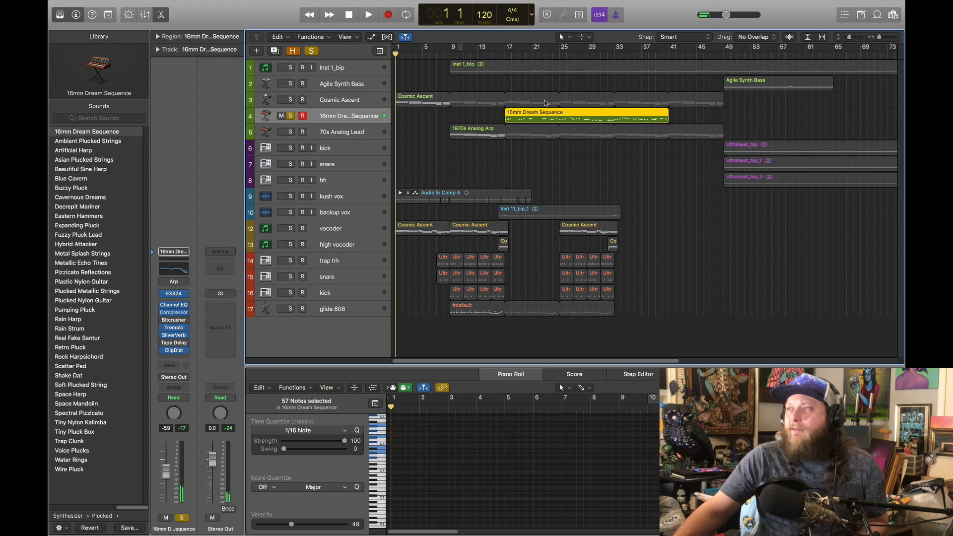
Step: Select the 70s Analog Lead track and solo it in place of 16mm Dream Sequence
click(347, 132)
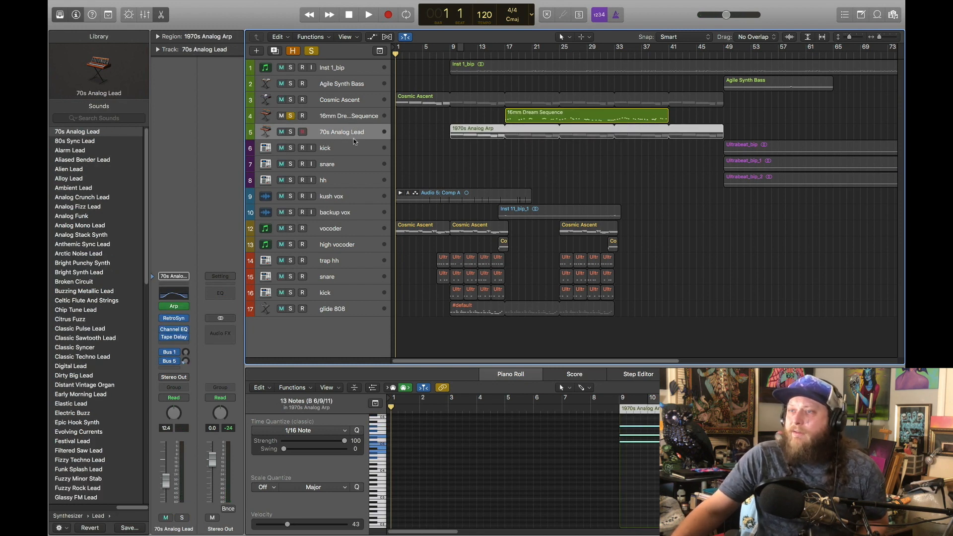
click(291, 132)
click(291, 116)
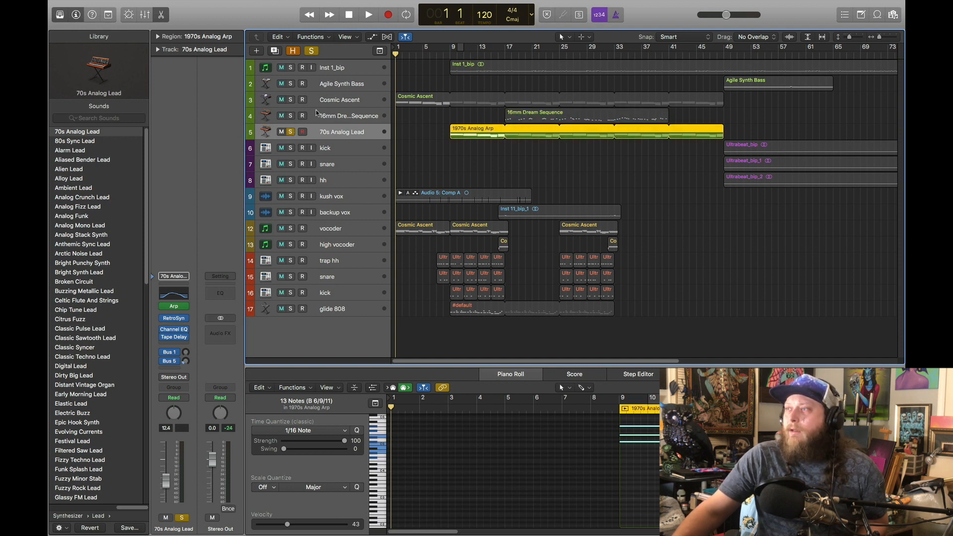
Step: Play the soloed 70s Analog Lead track from bar 9, stop playback, and return to the project start
double_click(447, 55)
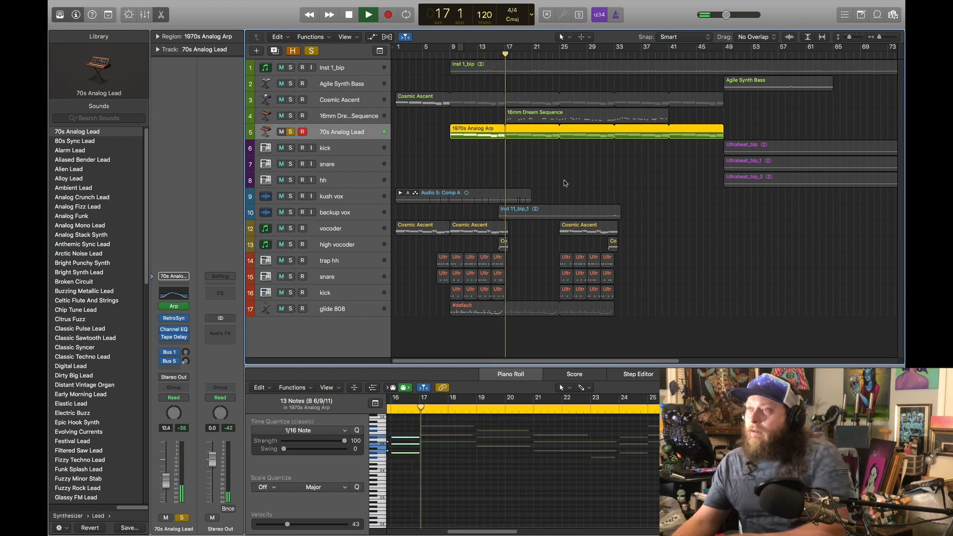
click(350, 16)
click(351, 16)
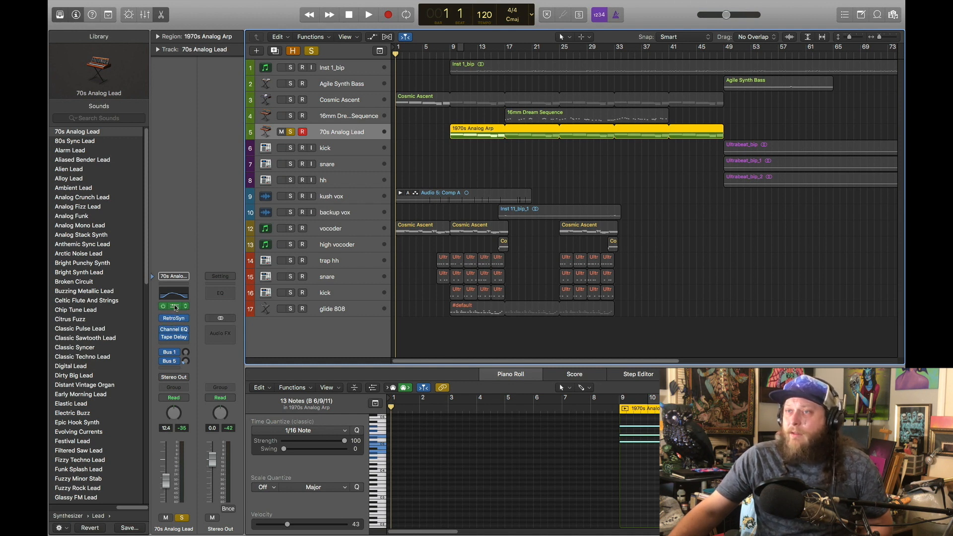
Step: Open the Arpeggiator on the 70s Analog Lead track, examine its rate, note order and octave range settings, and close it
click(175, 307)
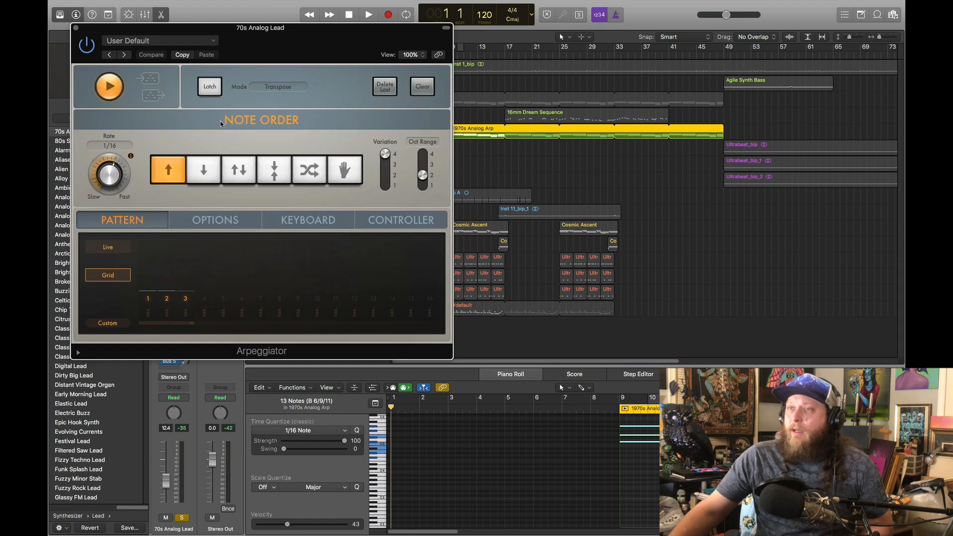
drag(266, 58, 290, 114)
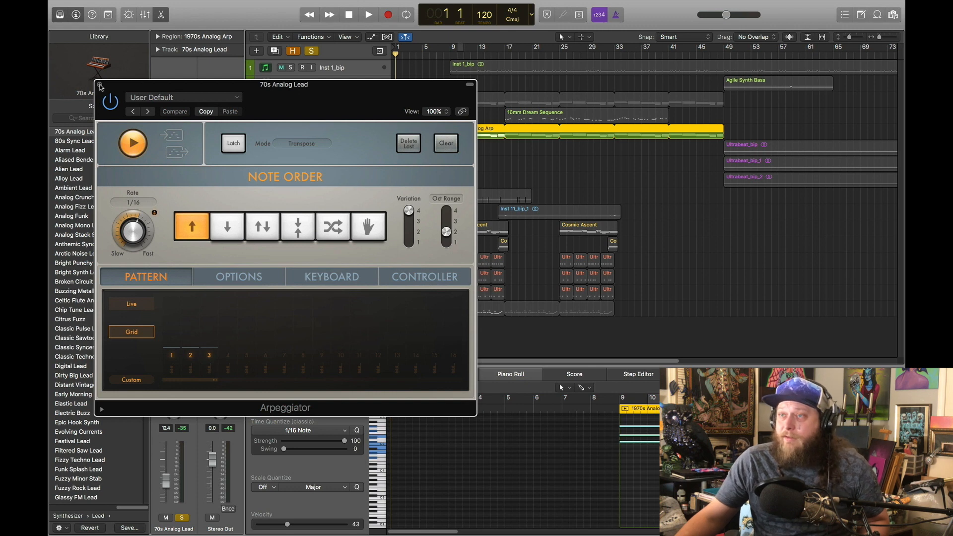
click(100, 84)
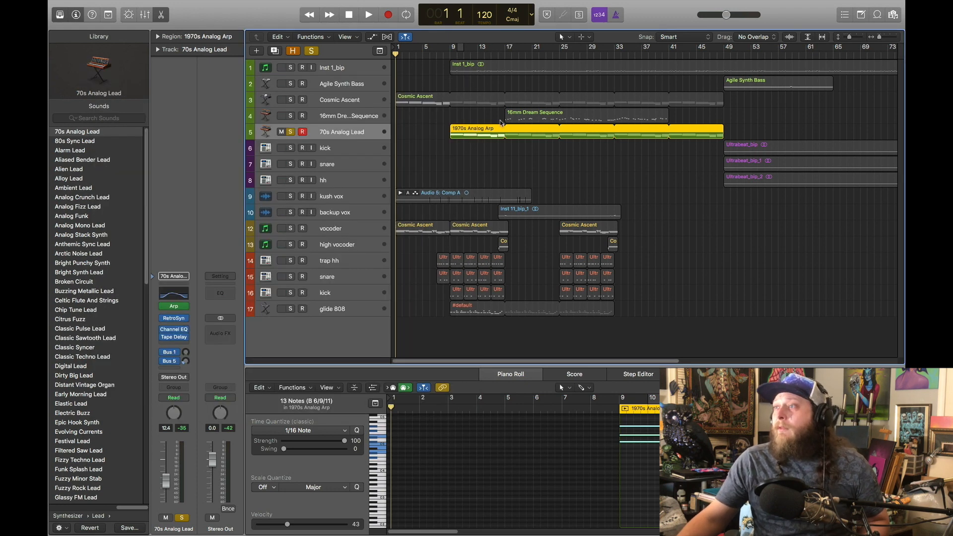
Step: Return the playhead to the project start and additionally solo Inst 1_bip, Agile Synth Bass, Cosmic Ascent and 16mm Dream Sequence
click(449, 54)
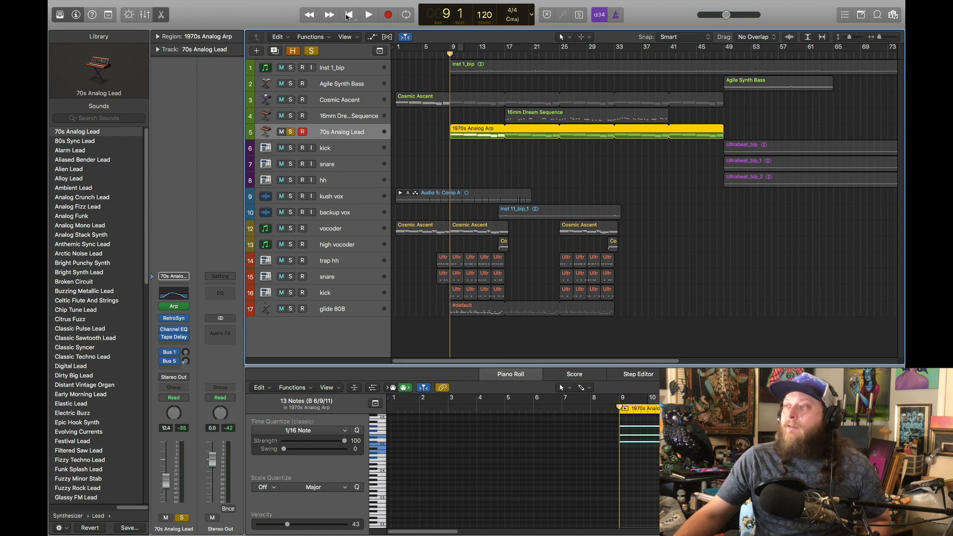
click(348, 15)
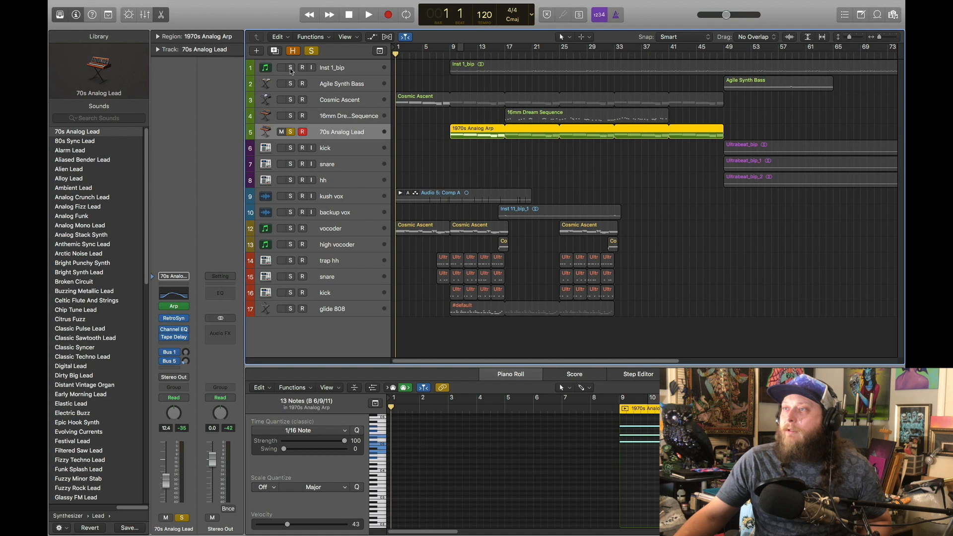
drag(291, 71, 292, 122)
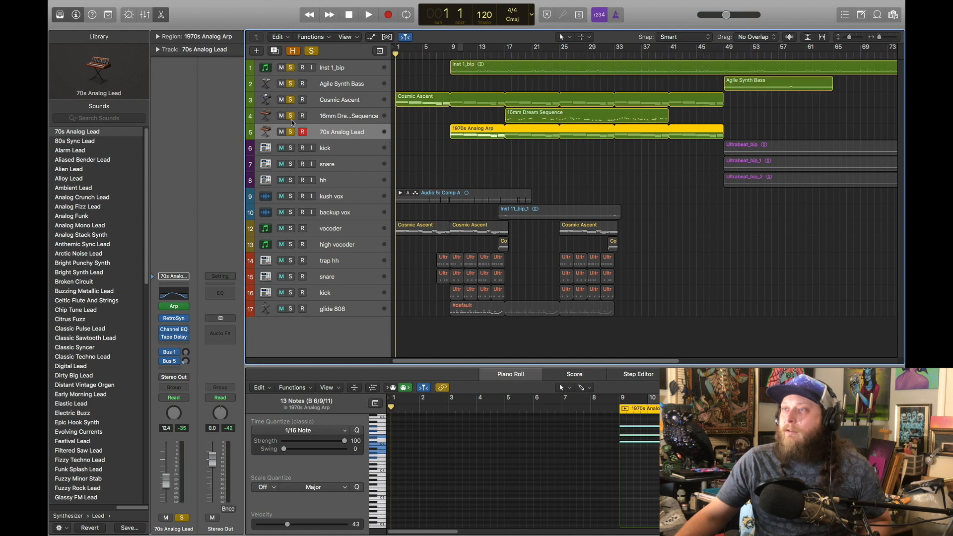
Step: Play the five soloed synth tracks together from bar 1, stop playback, and return to the project start
click(369, 14)
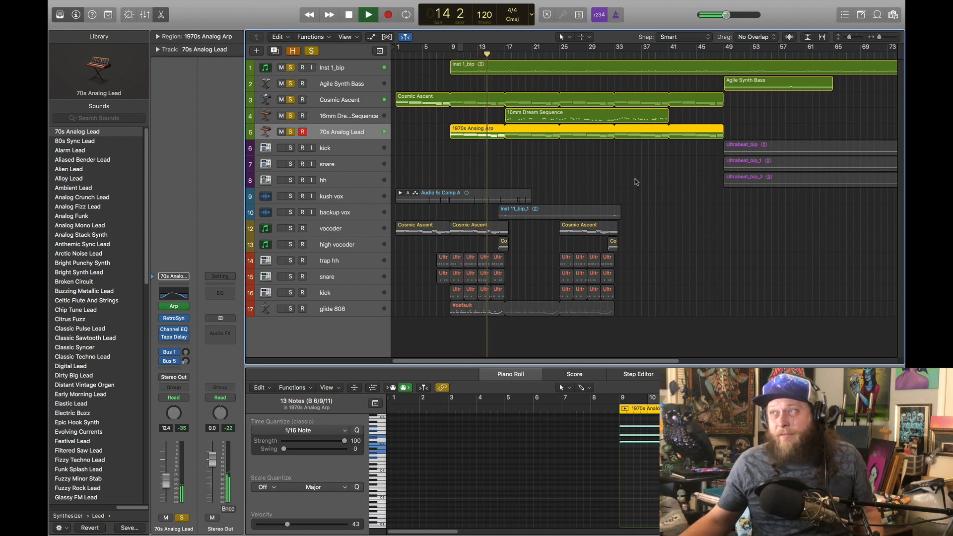
key(space)
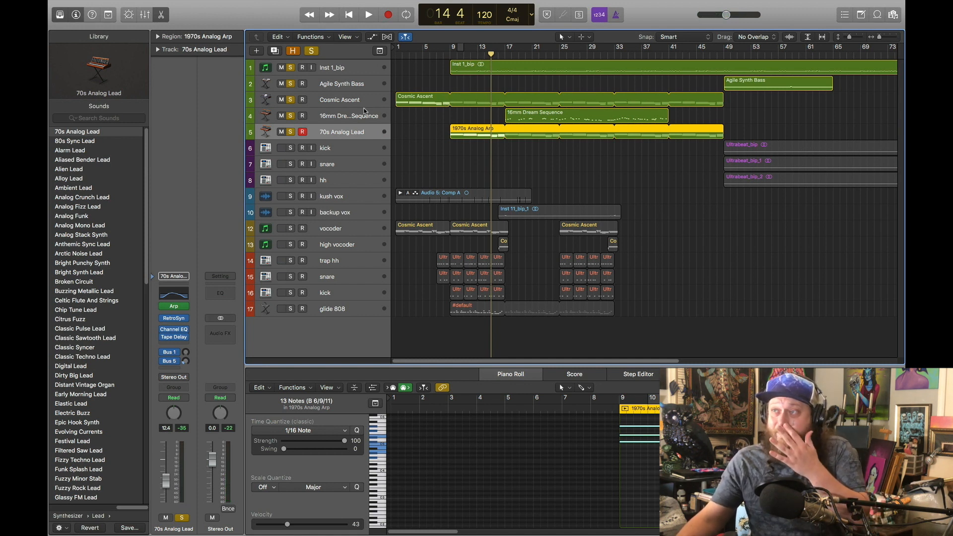
click(350, 15)
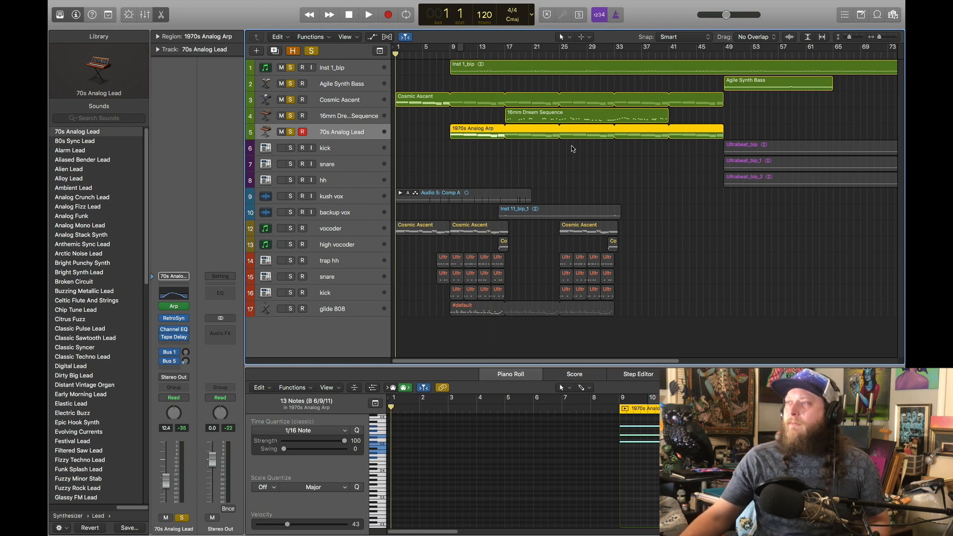
Step: Play the five soloed synth tracks from bar 17, where 16mm Dream Sequence begins, then stop and return to the project start
click(504, 54)
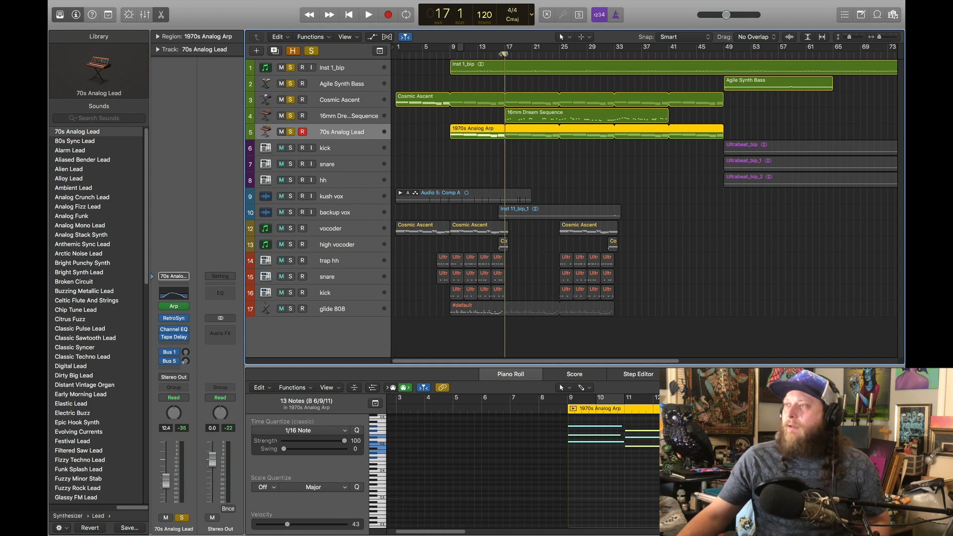
key(space)
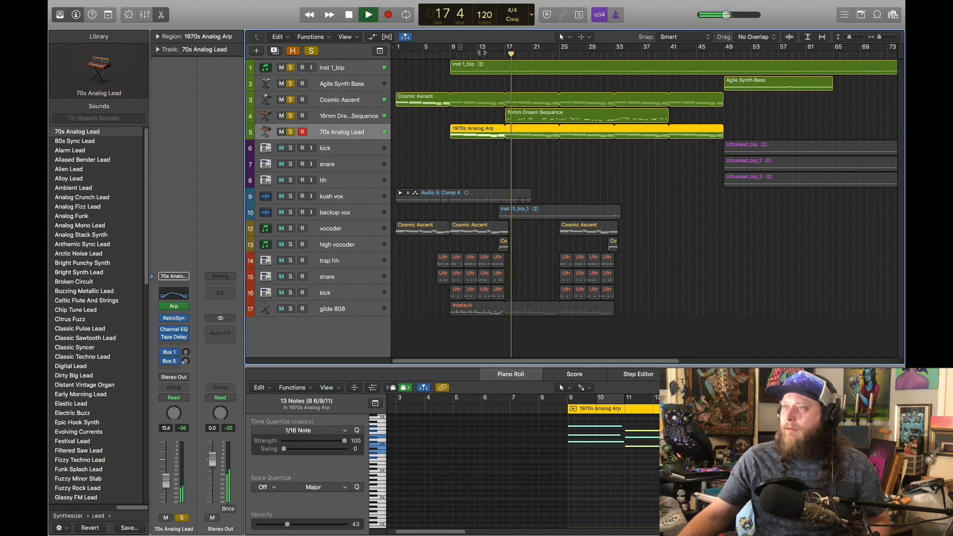
click(350, 14)
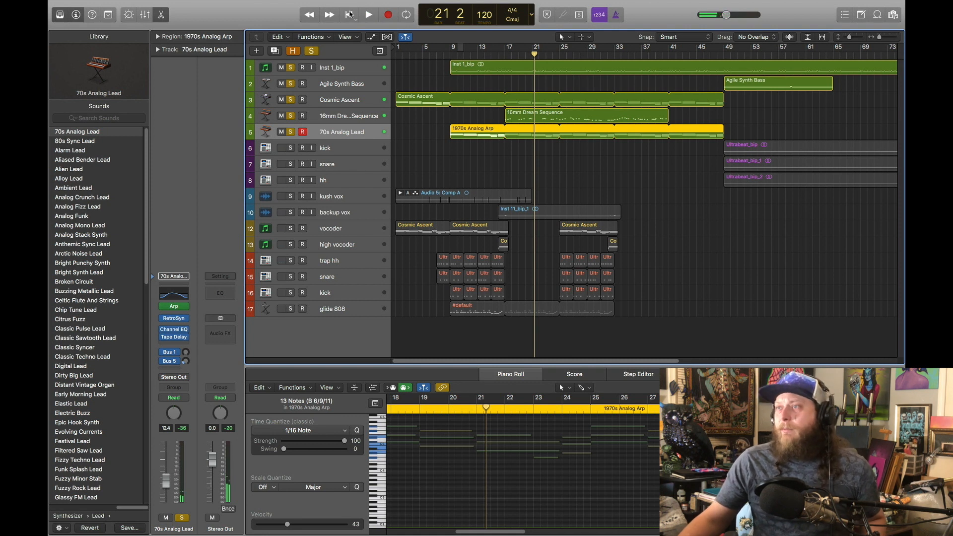
click(350, 14)
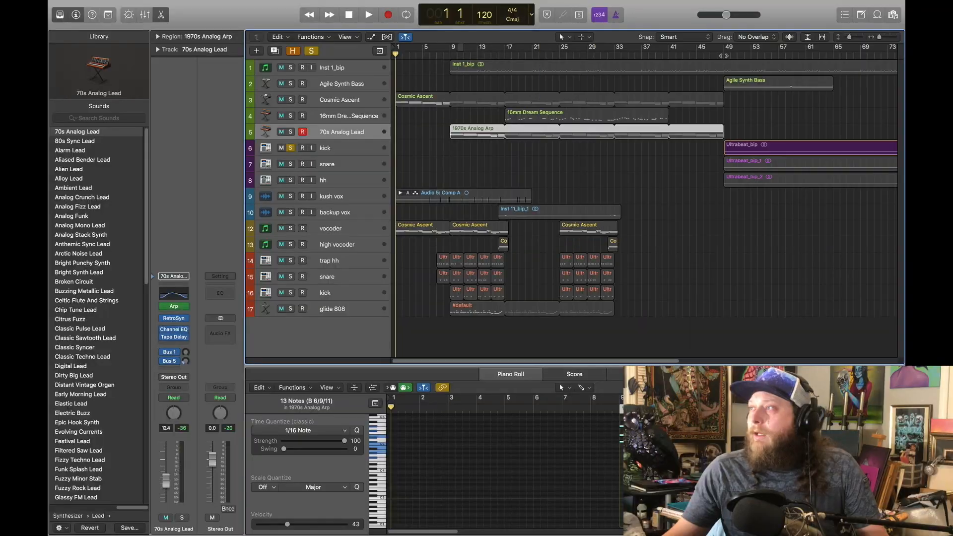
Step: Move the playhead to bar 49, select the soloed kick track (track 6), play it from there, and stop
click(724, 56)
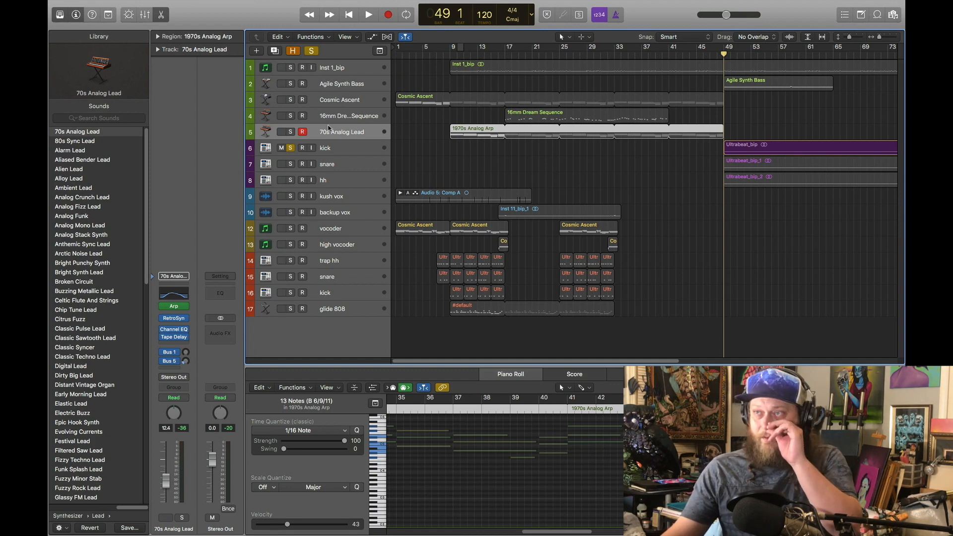
click(347, 149)
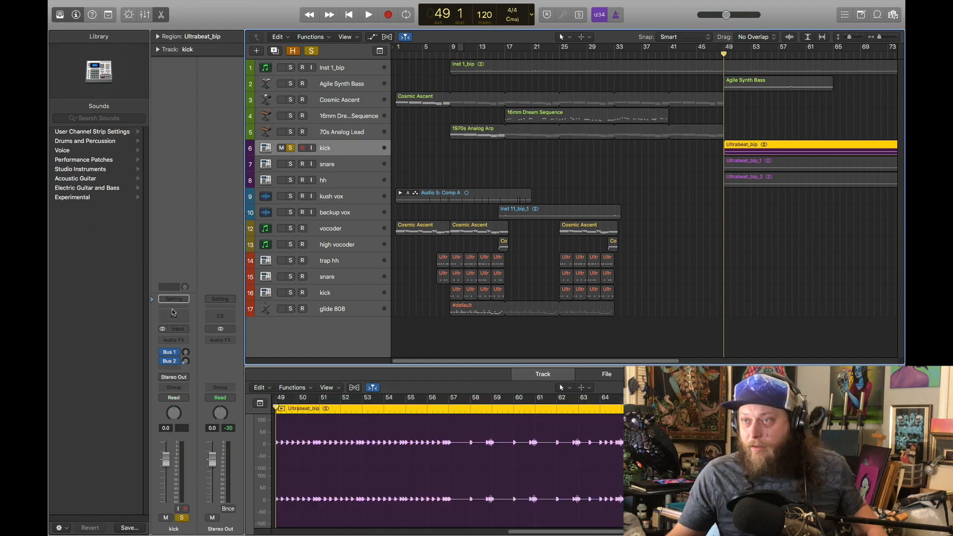
click(335, 167)
click(337, 149)
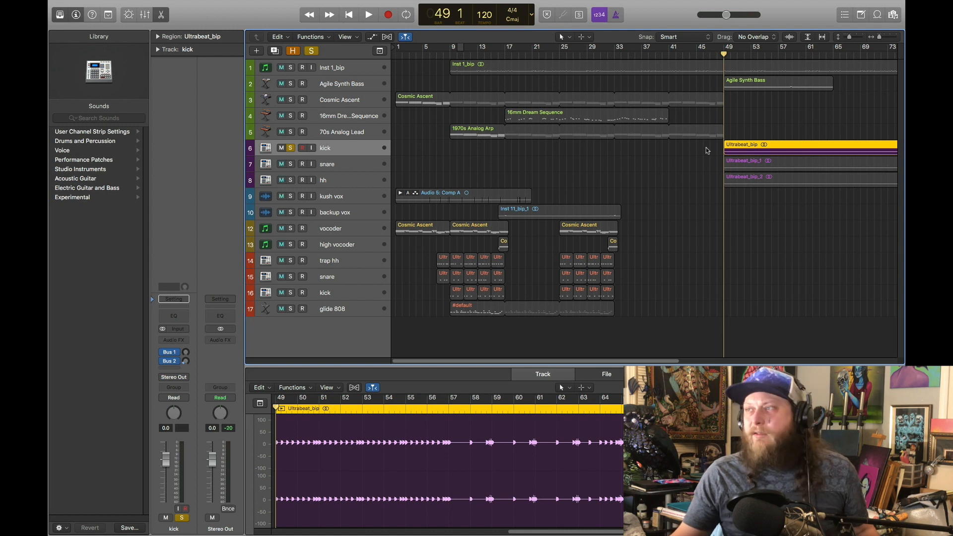
click(370, 15)
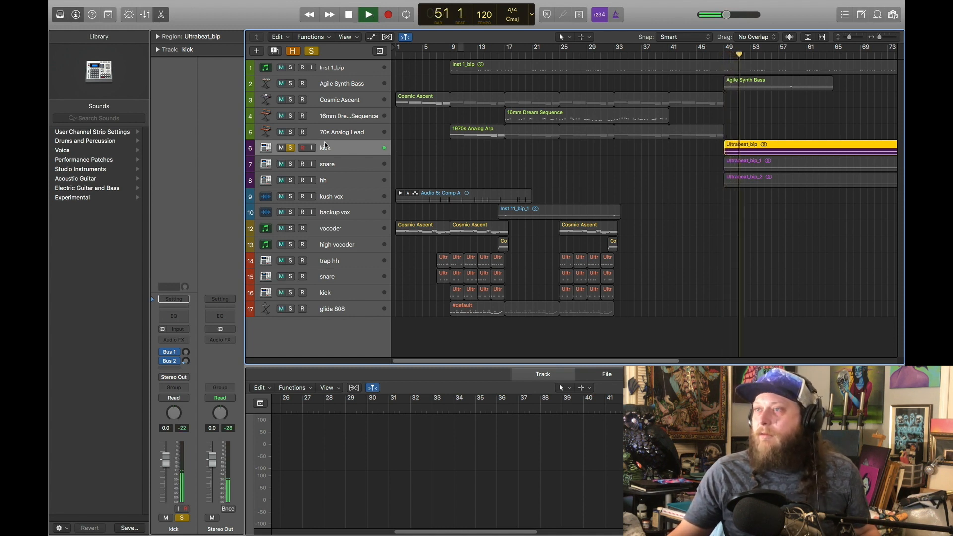
key(space)
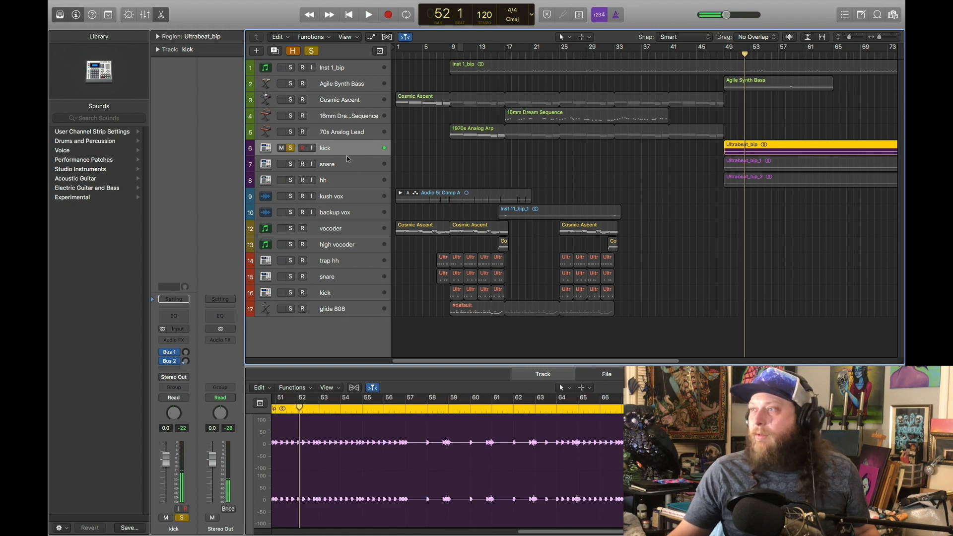
Step: Additionally solo the snare (track 7) and play kick and snare together from bar 49, then stop
click(290, 164)
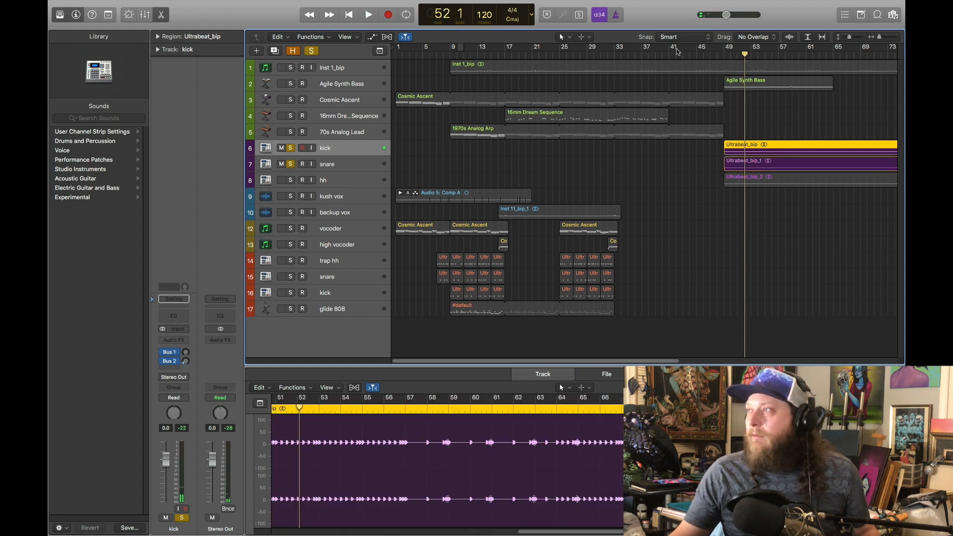
double_click(724, 53)
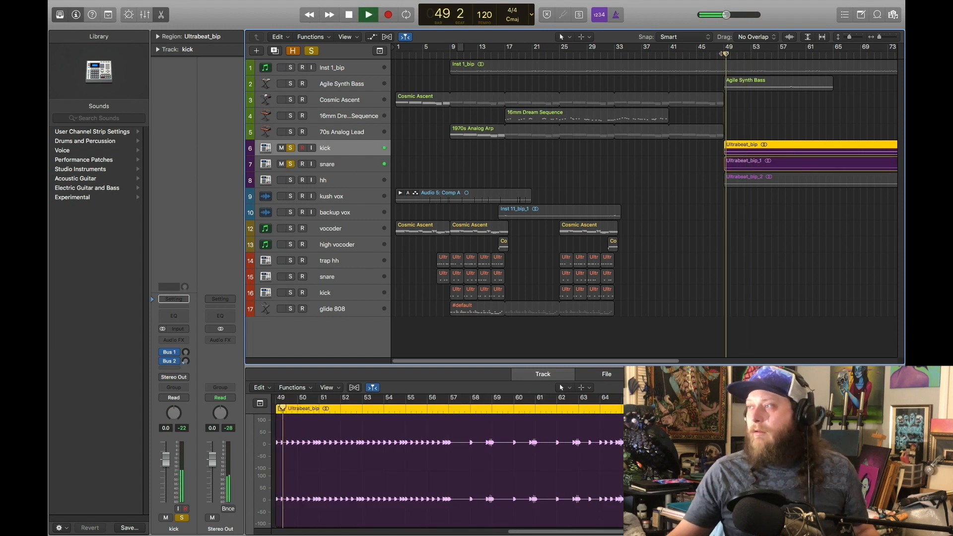
click(349, 15)
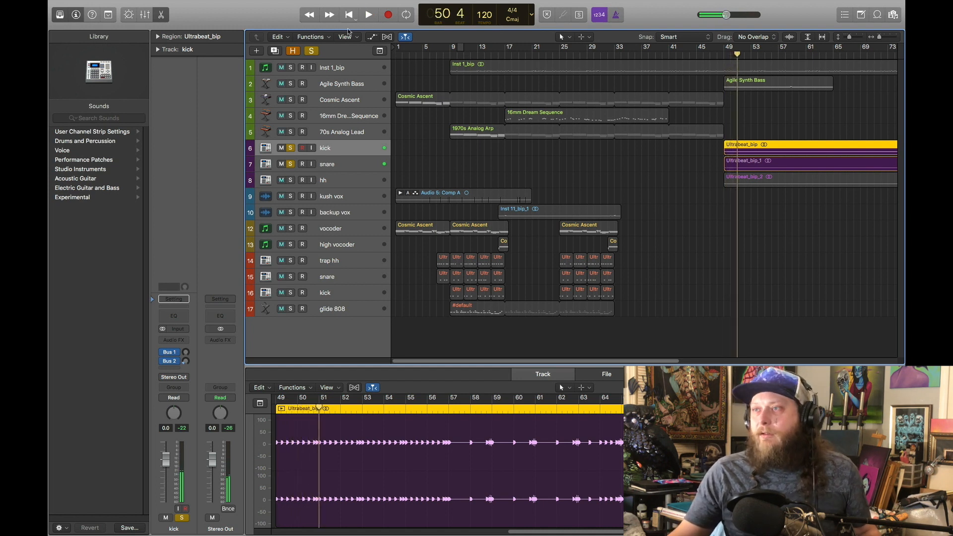
Step: Add the hh track (track 8) to the solos and play all three drum tracks from bar 49, then stop
click(289, 180)
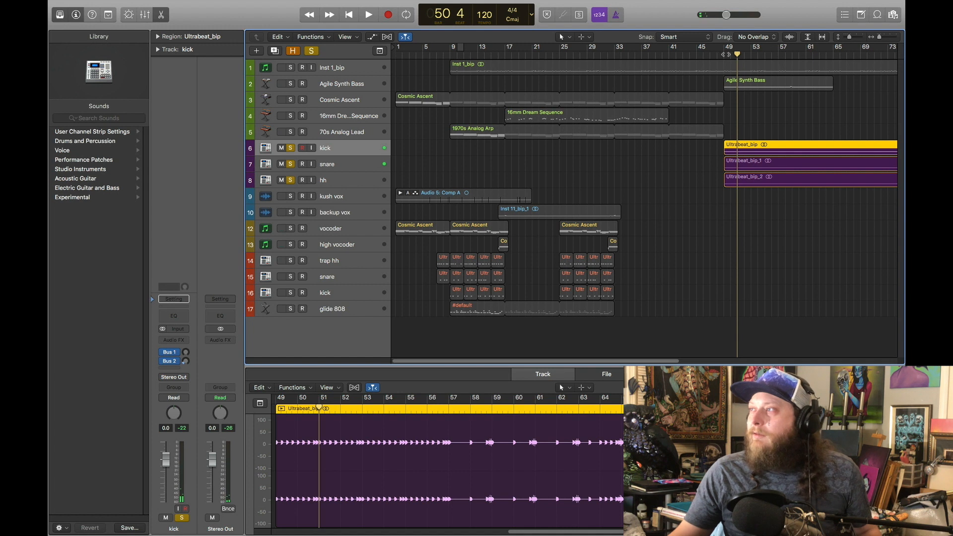
key(space)
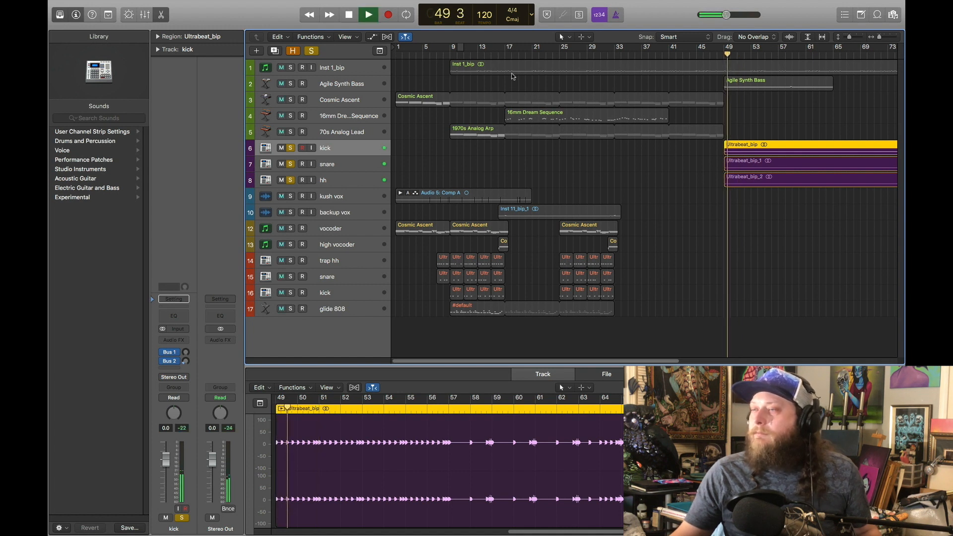
click(349, 15)
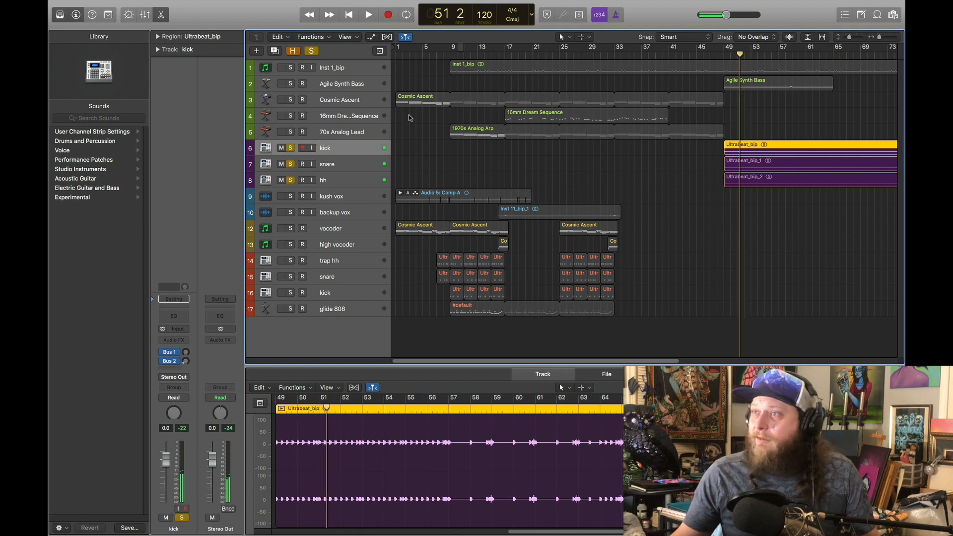
Step: Additionally solo the five synth tracks, Inst 1_bip through 70s Analog Lead, and return the playhead to bar 49
drag(291, 68, 292, 133)
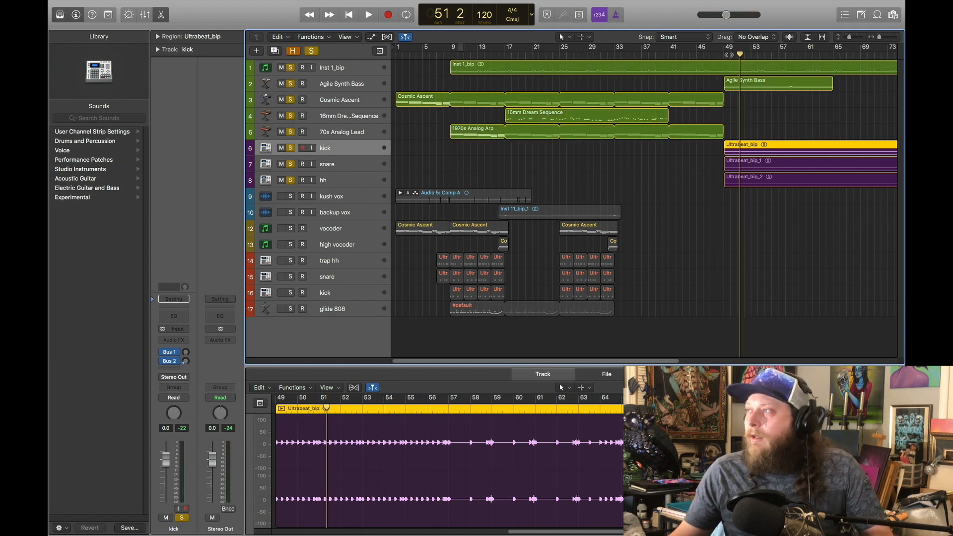
key(comma)
key(comma)
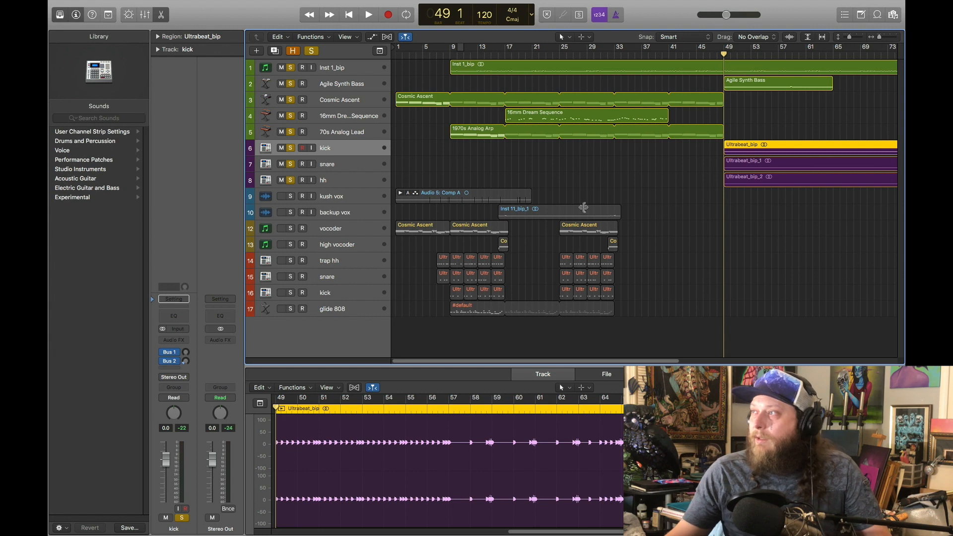
Step: Select Agile Synth Bass and clear the other synth and drum solos so that only this track is soloed
click(316, 82)
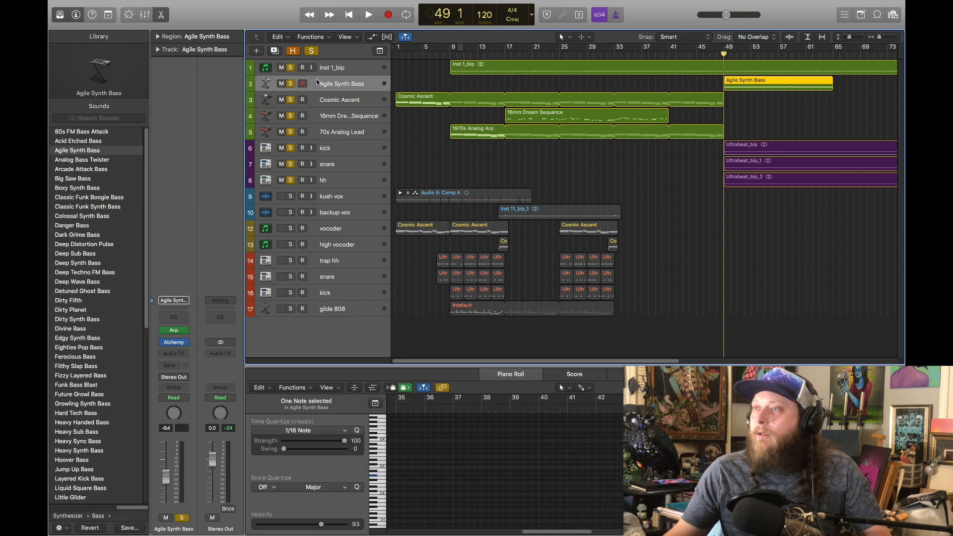
drag(292, 69, 292, 181)
click(290, 83)
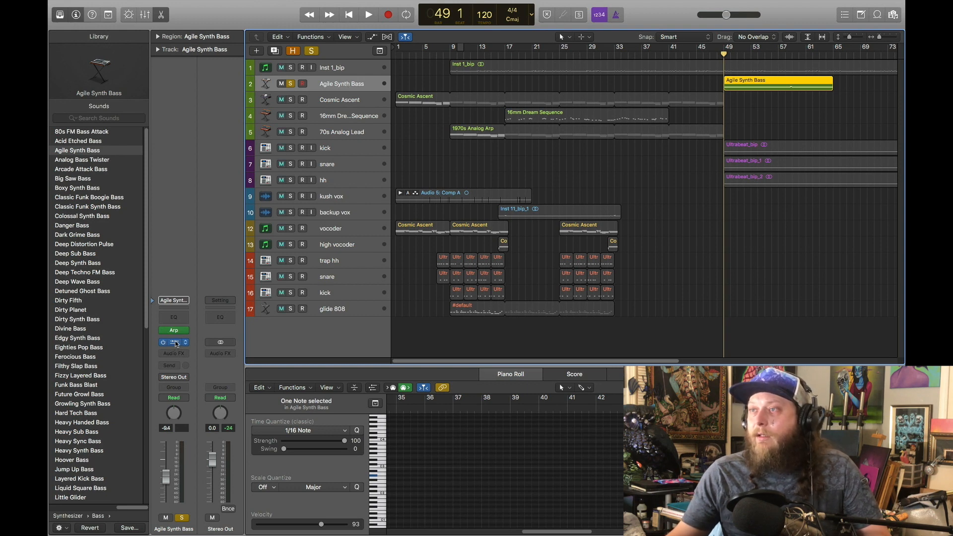
Step: Examine the Agile Synth Bass track's Alchemy instrument and its Arpeggiator rate, note order and pattern settings, closing each plug-in window
click(175, 343)
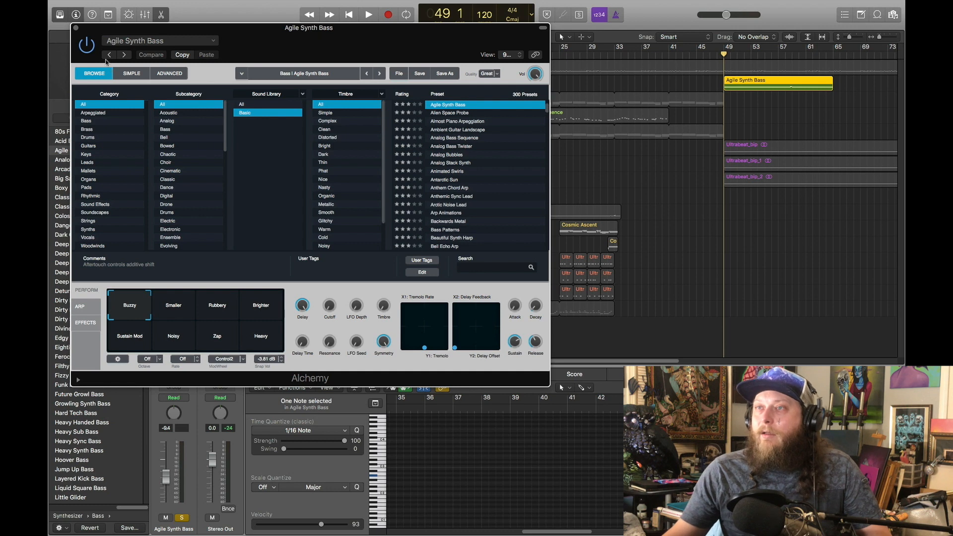
click(75, 28)
click(173, 330)
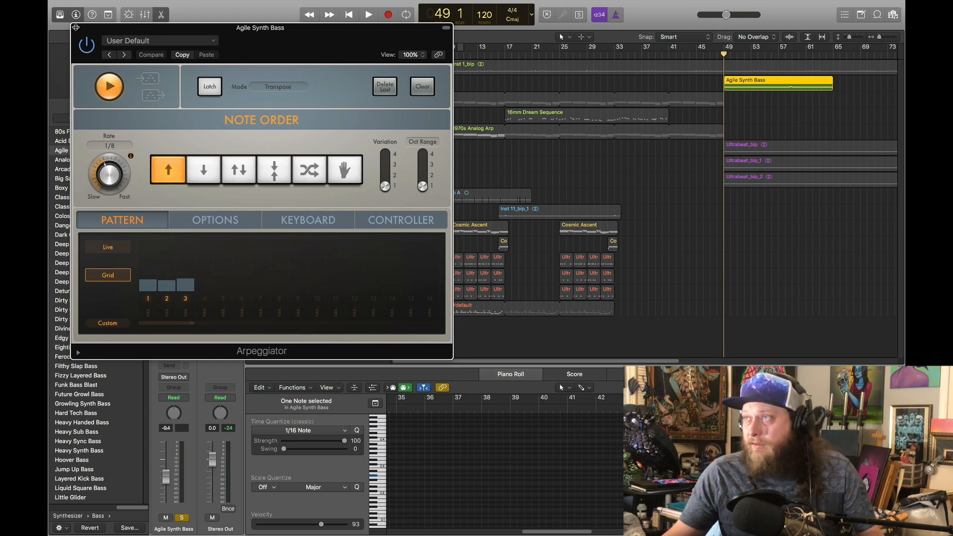
click(76, 28)
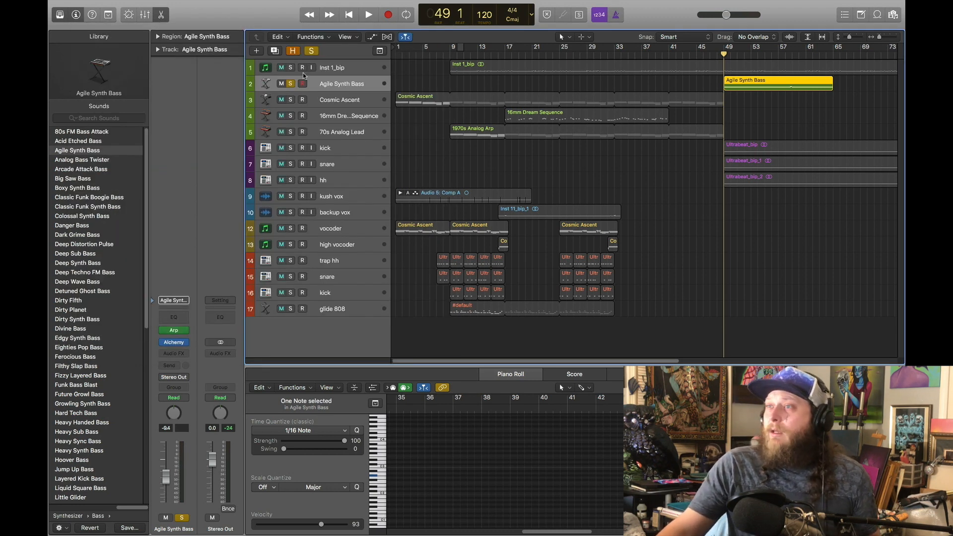
Step: Play the soloed Agile Synth Bass from bar 49, stop, and return the playhead to bar 49
click(369, 15)
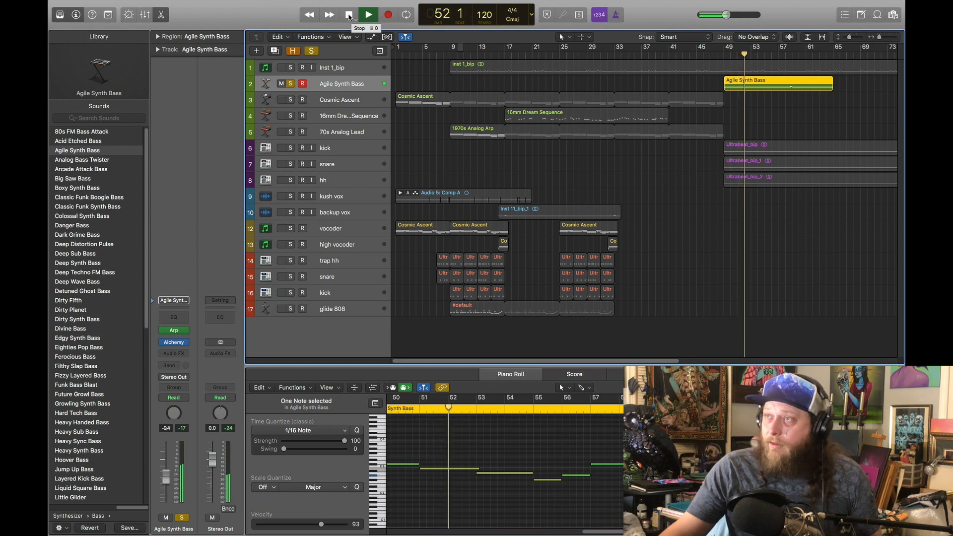
click(349, 15)
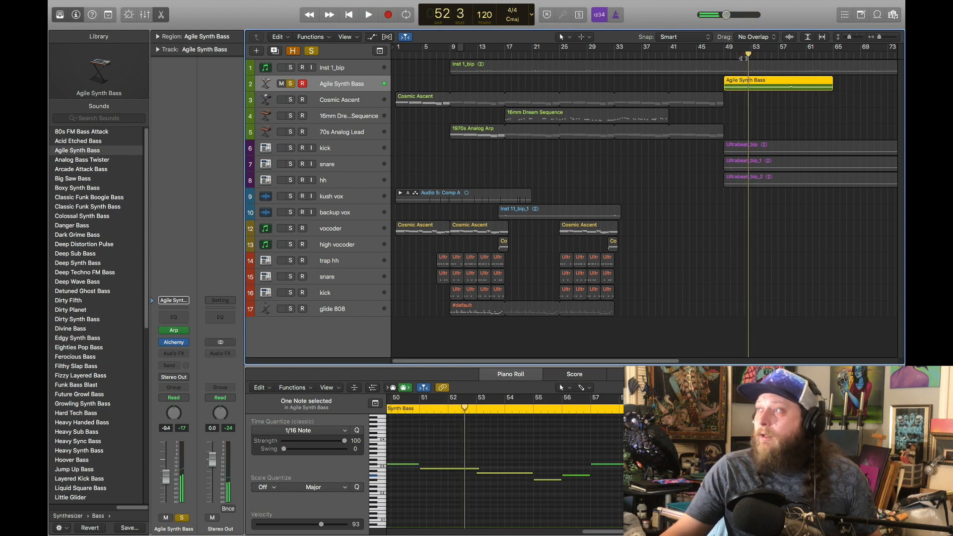
drag(743, 58, 724, 53)
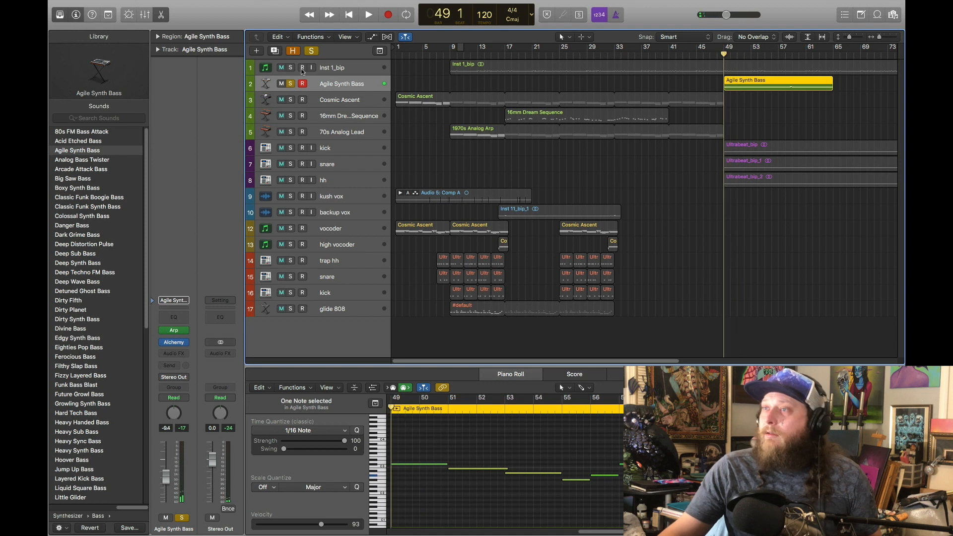
Step: Solo tracks 1 through 8, play the synths and drums together from bar 49, and clear all solos after stopping
drag(291, 69, 291, 182)
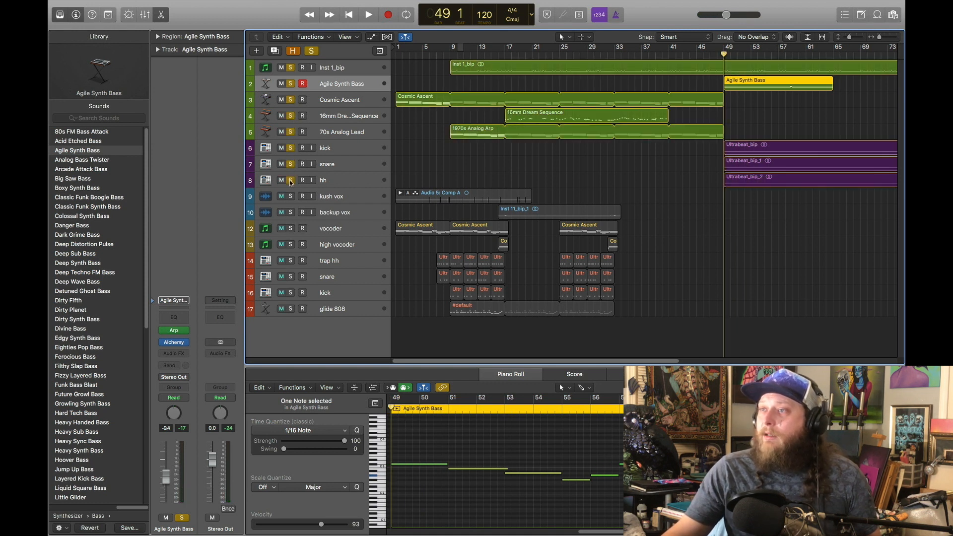
click(367, 15)
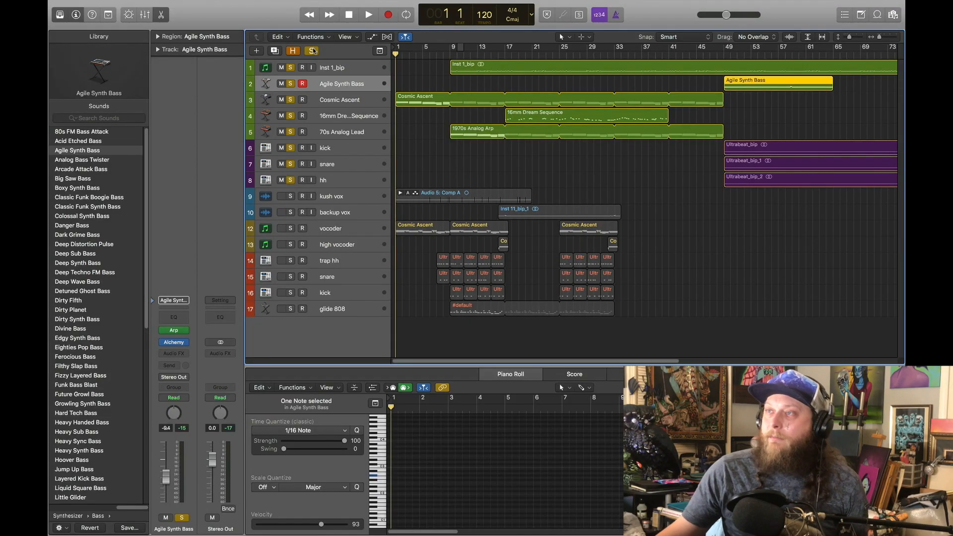
click(311, 51)
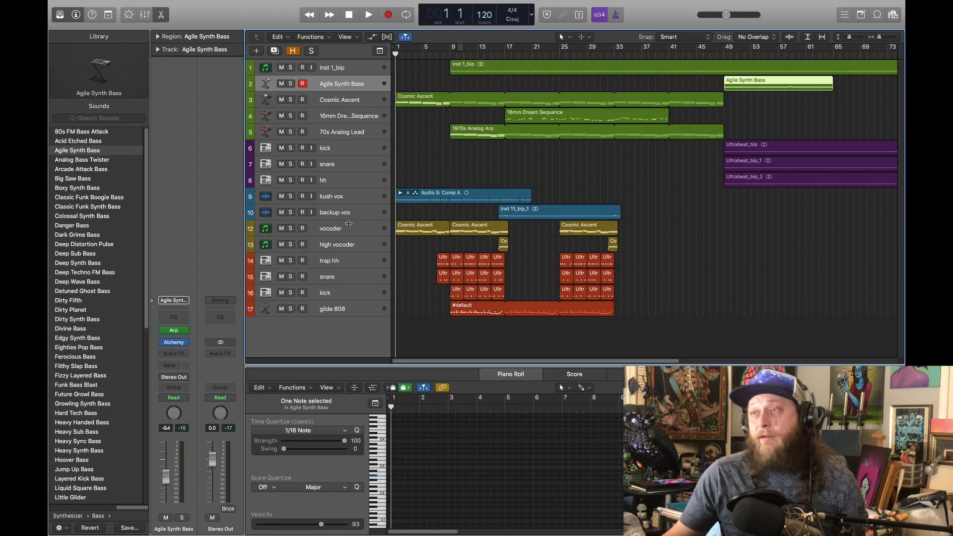
Step: Solo the trap hh track (track 14), play it briefly from bar 1, and examine its Ultrabeat instrument
click(341, 262)
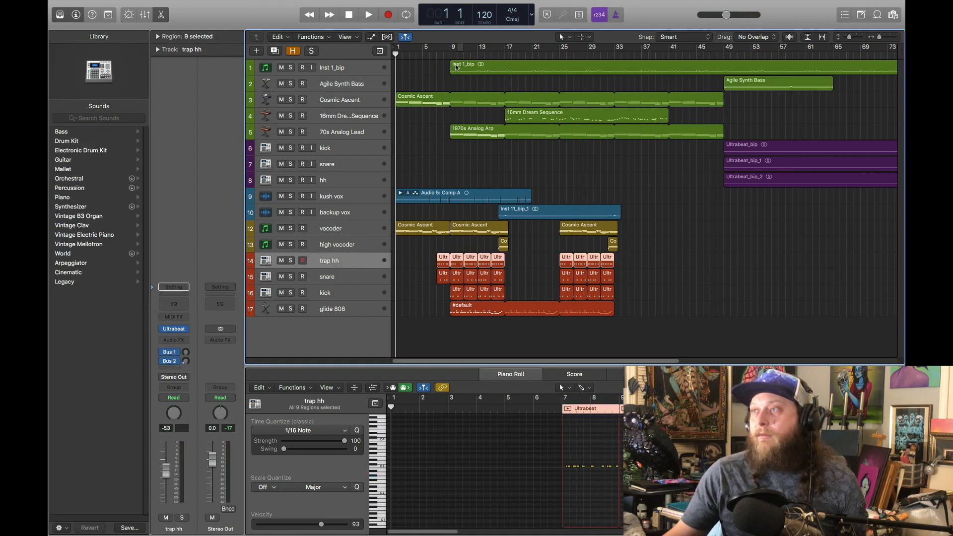
click(289, 261)
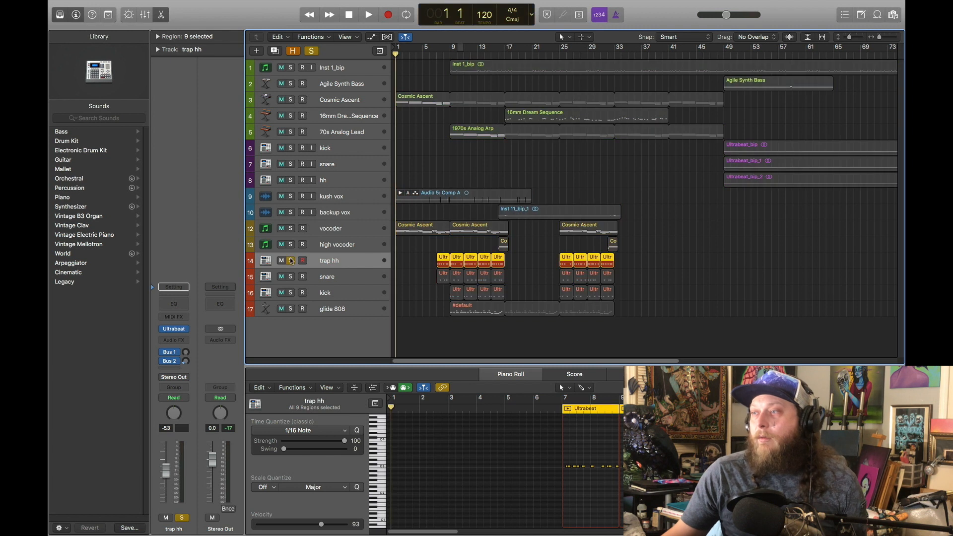
click(368, 15)
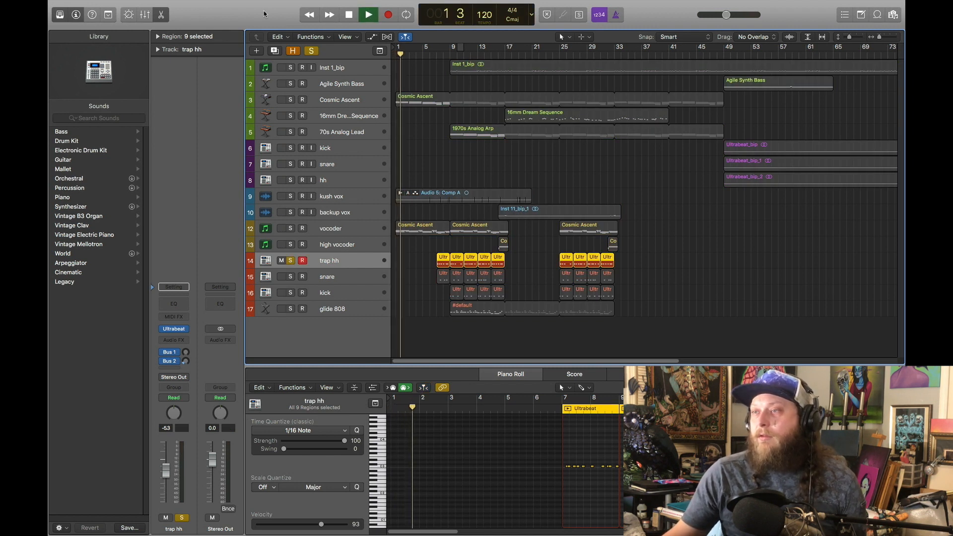
key(space)
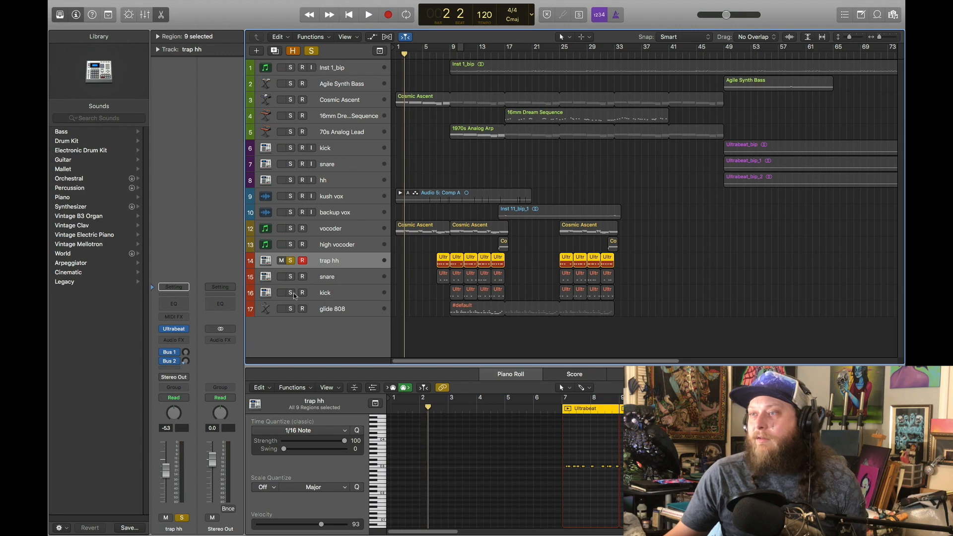
click(176, 329)
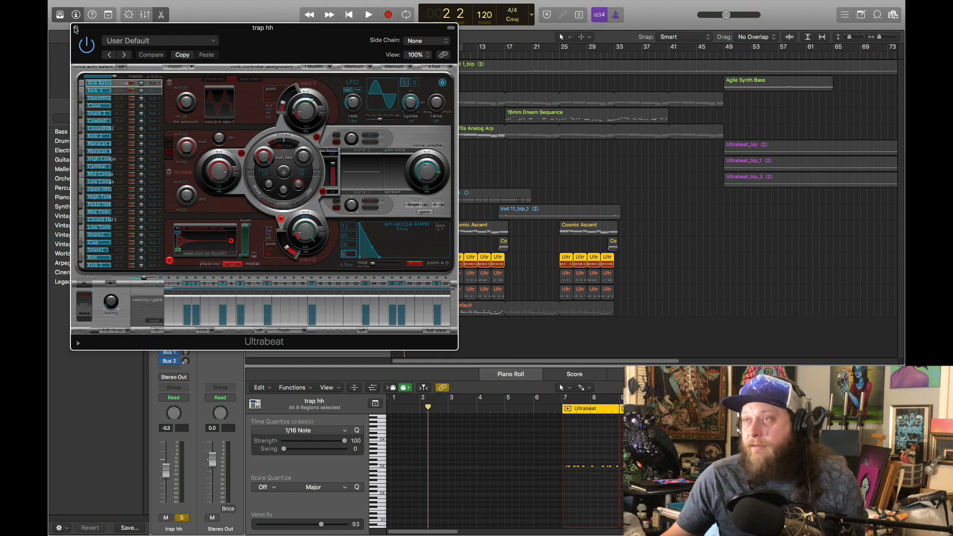
click(75, 28)
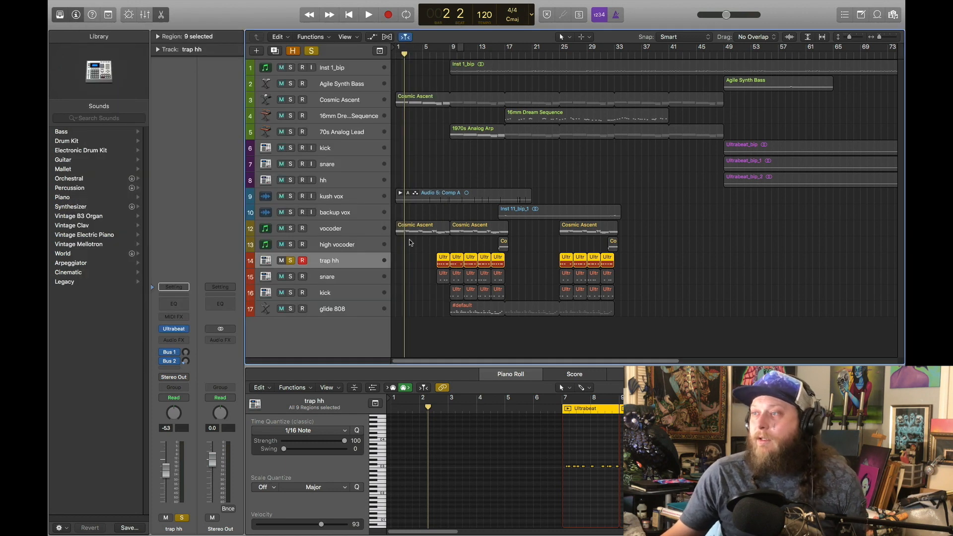
Step: Play the soloed trap hh track from bar 7, where its regions begin, then stop and return to bar 7
click(442, 55)
key(space)
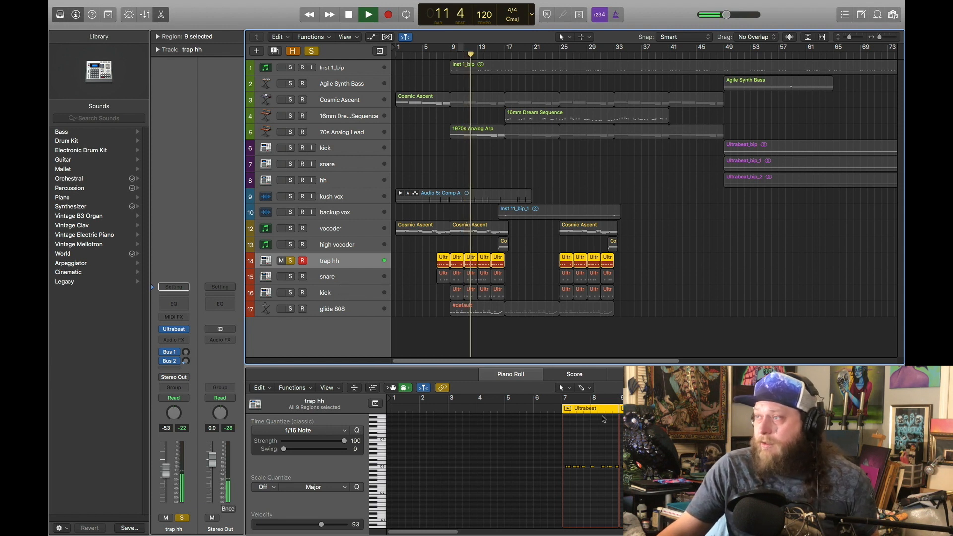
click(349, 13)
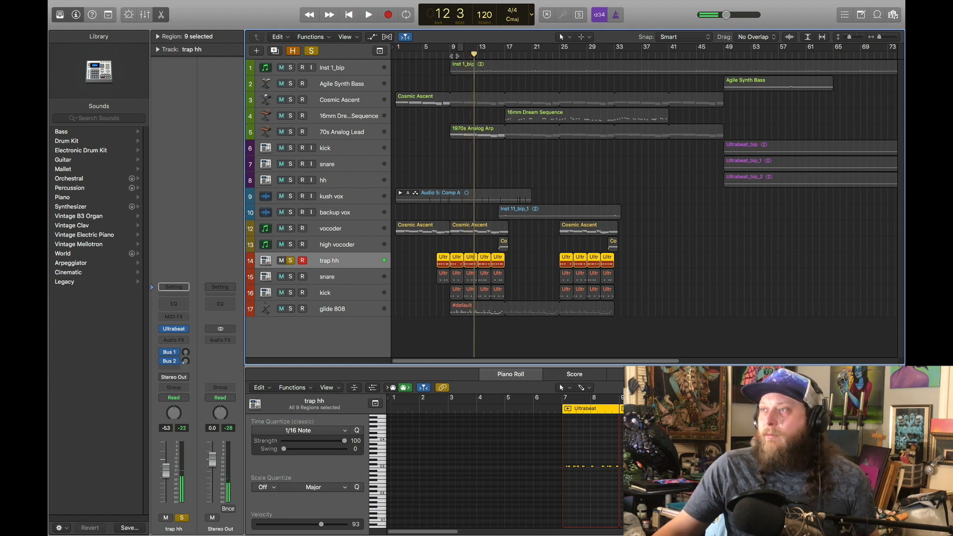
drag(451, 56, 438, 56)
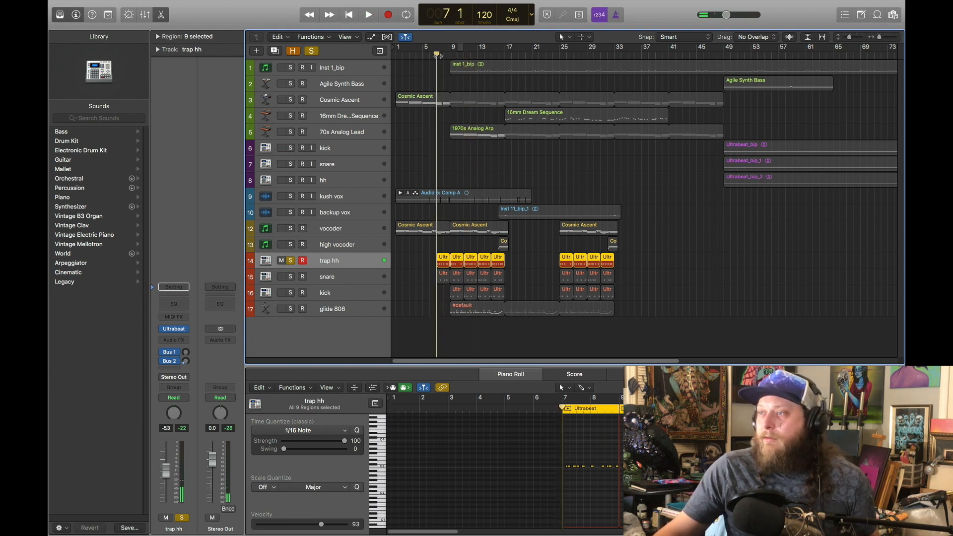
Step: Solo the snare track (track 15) alongside trap hh, examine its Ultrabeat instrument, and play both tracks from bar 7 before stopping
click(337, 276)
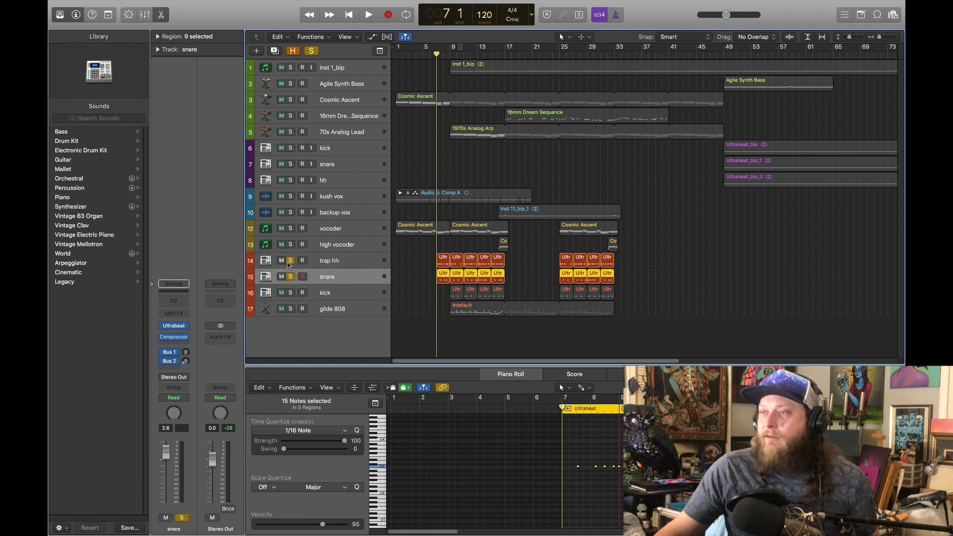
click(174, 325)
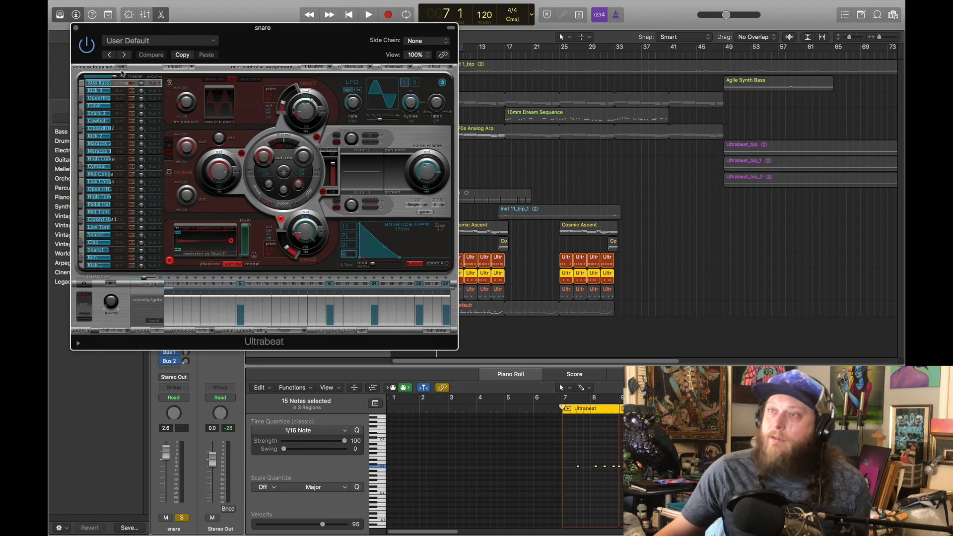
click(76, 28)
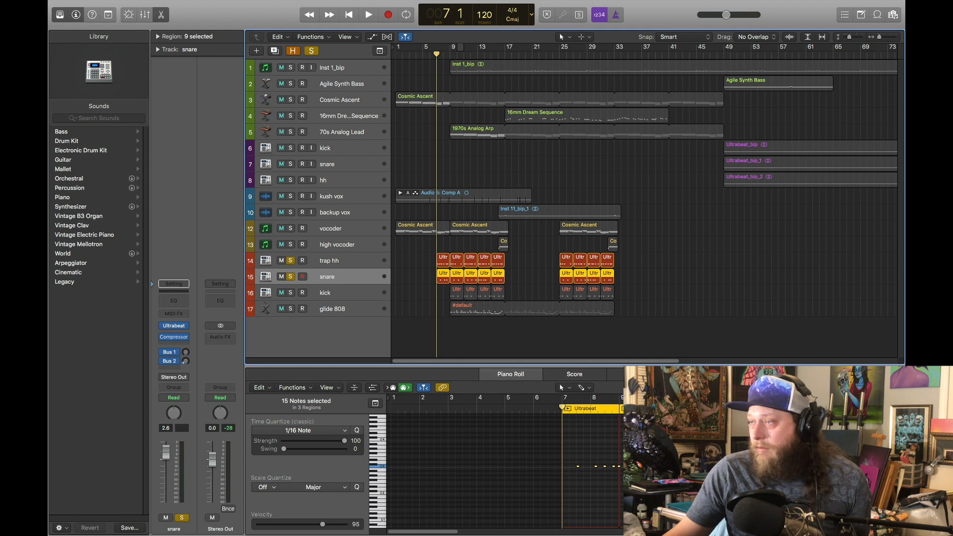
click(368, 15)
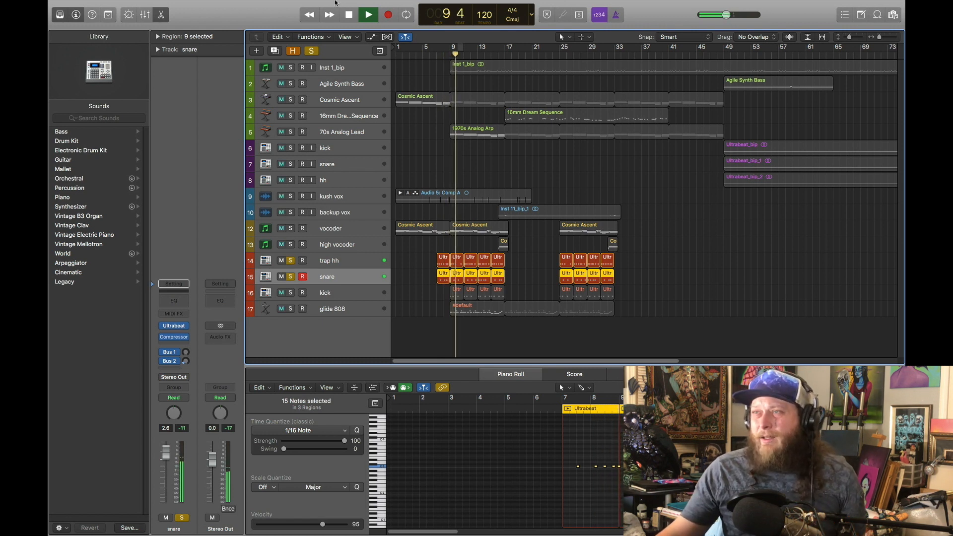
key(space)
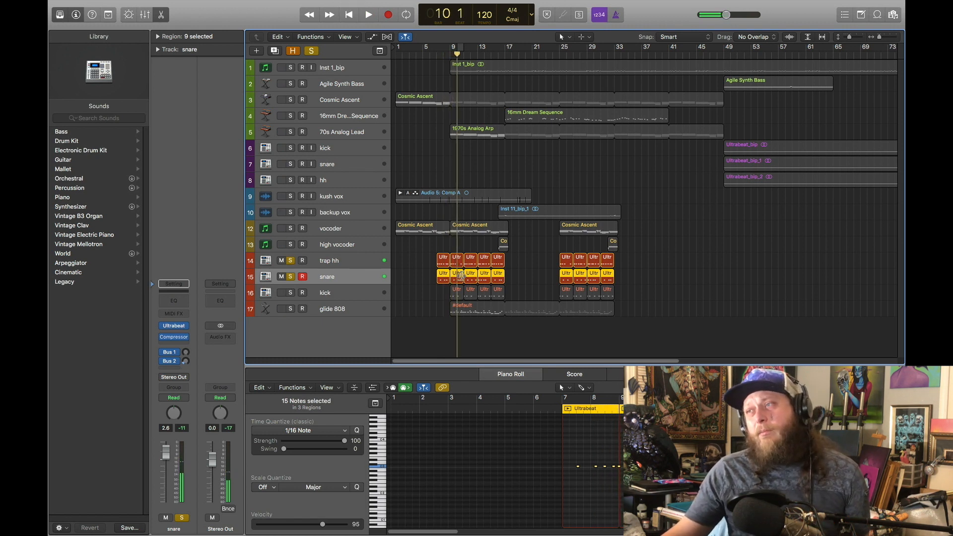
Step: Add the kick track (track 16) to the solo, play the trap drums from just before the kick regions, and examine its Ultrabeat instrument
click(335, 295)
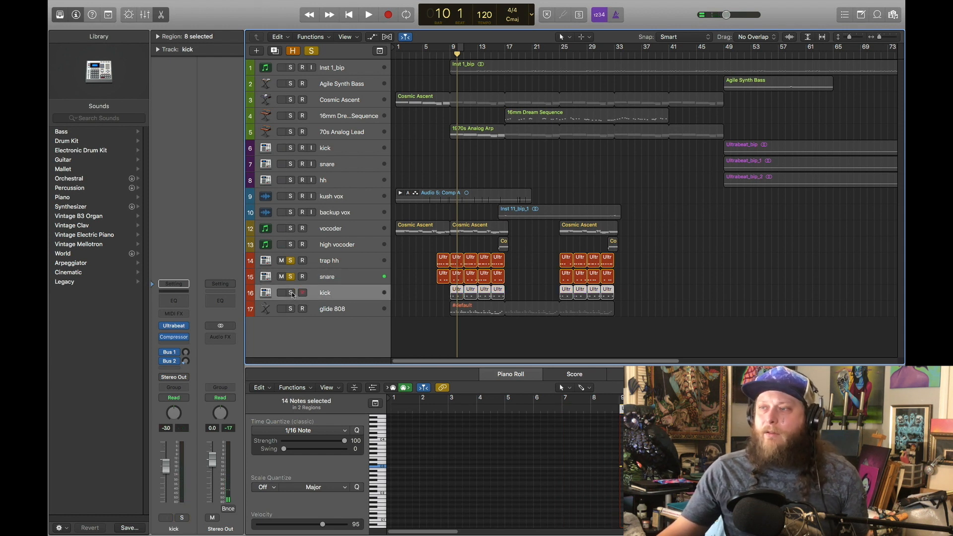
click(291, 294)
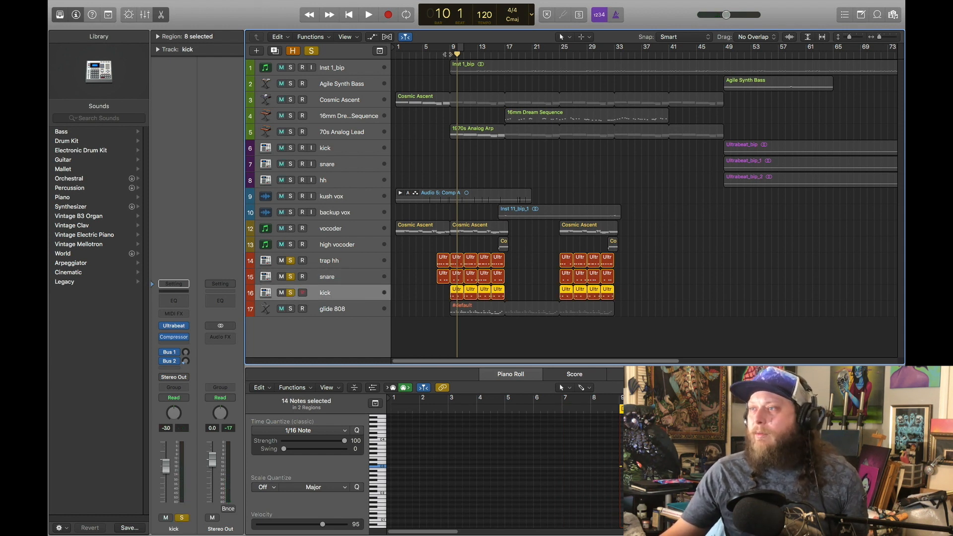
click(445, 54)
key(space)
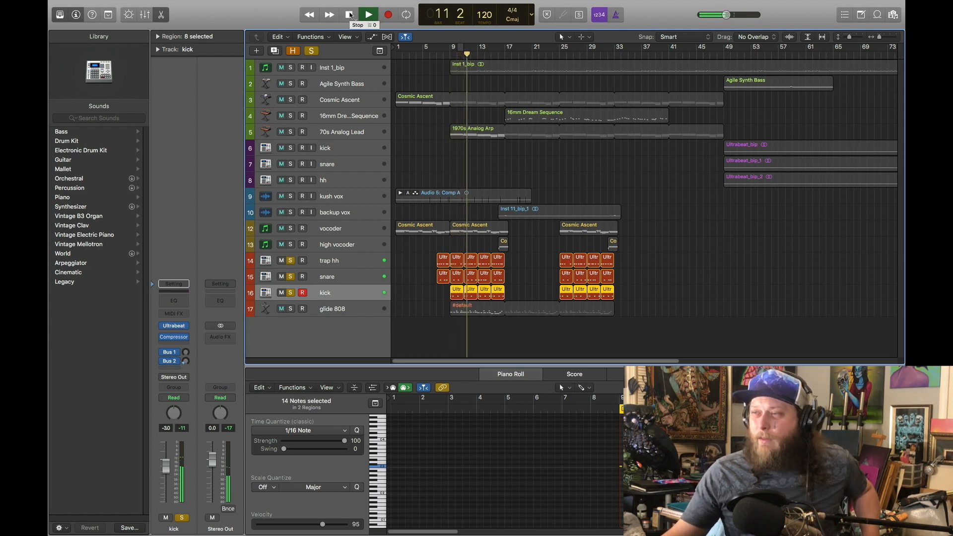
click(350, 15)
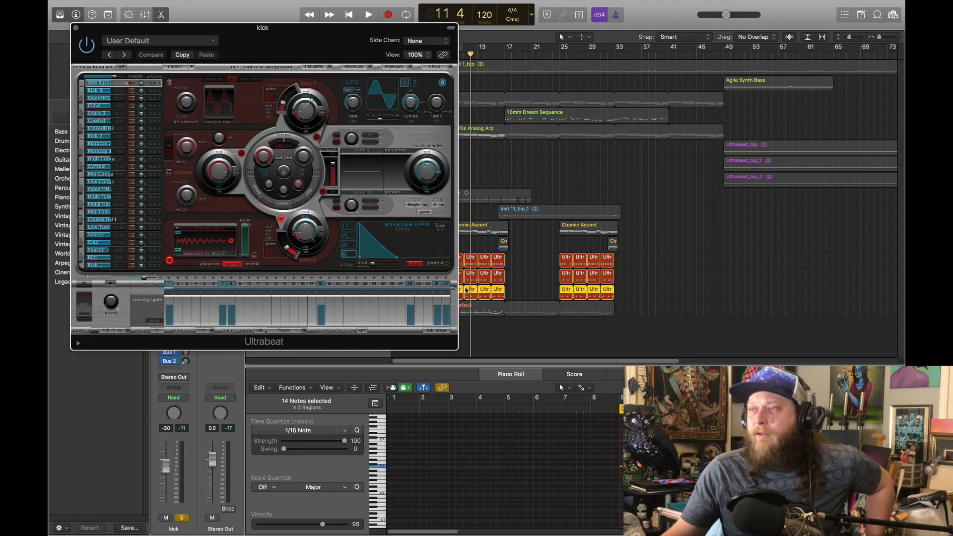
click(75, 30)
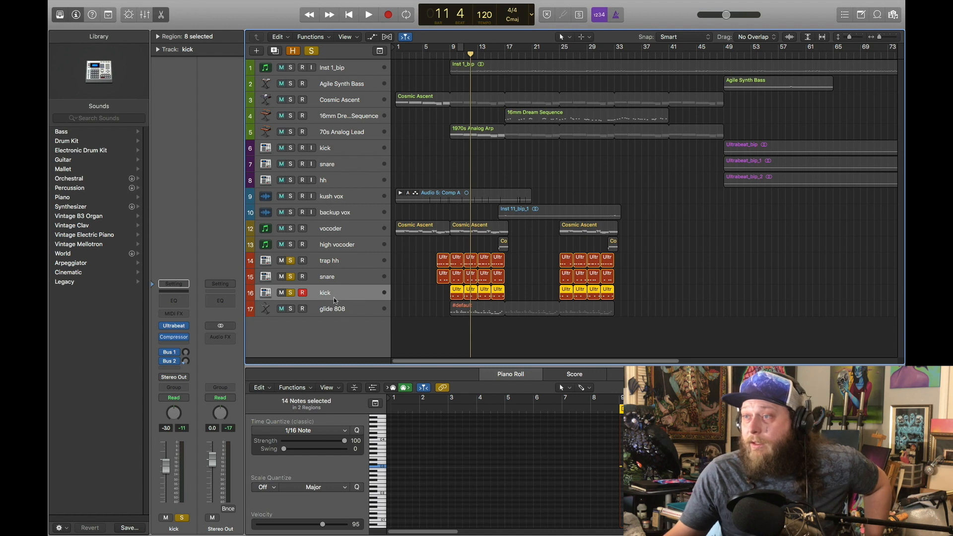
Step: Add the glide 808 track to the solo and examine its notes from bar 10 onward and its EXS24 instrument
click(335, 310)
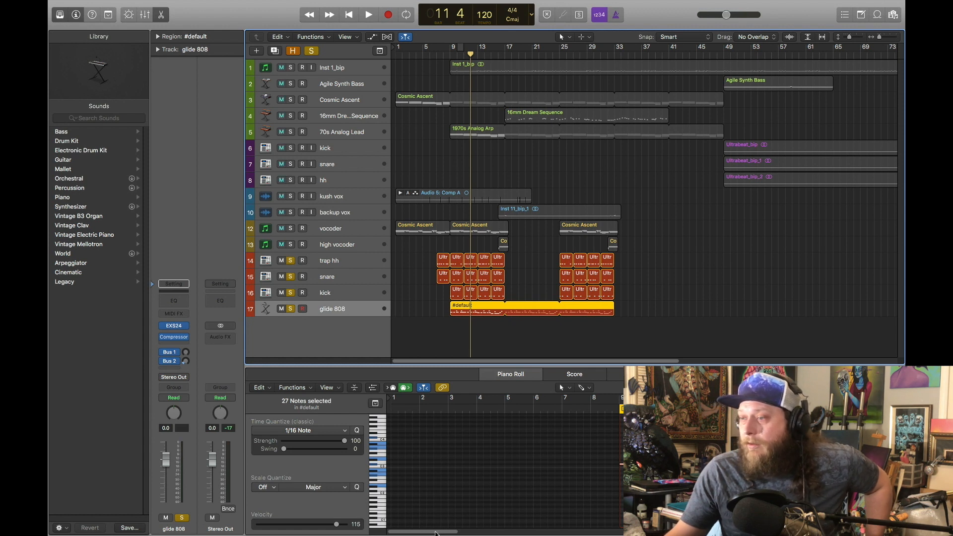
drag(436, 532, 466, 532)
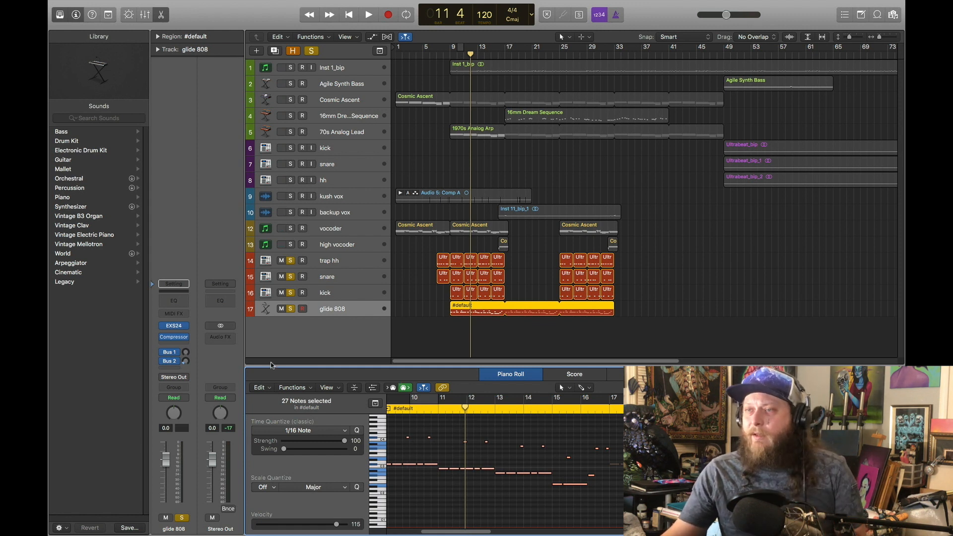
click(175, 326)
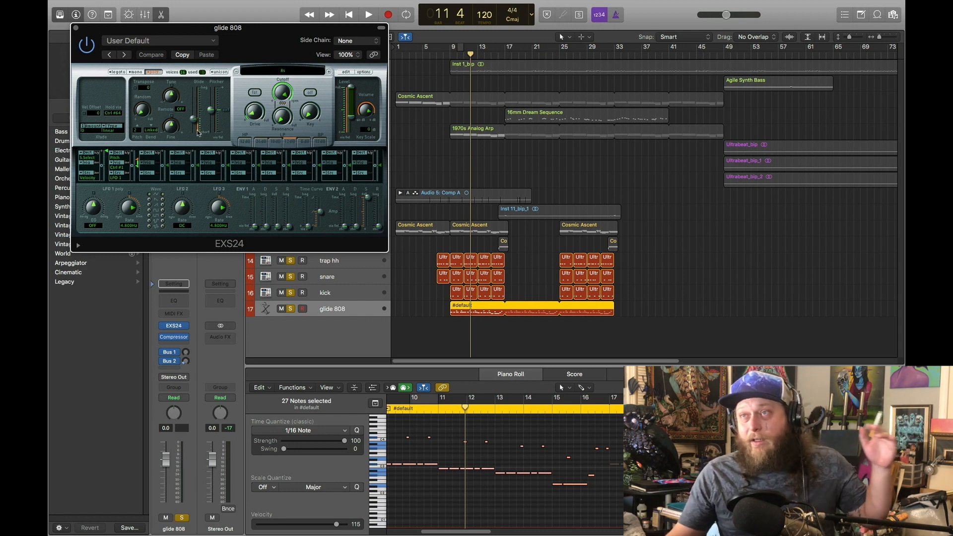
click(76, 28)
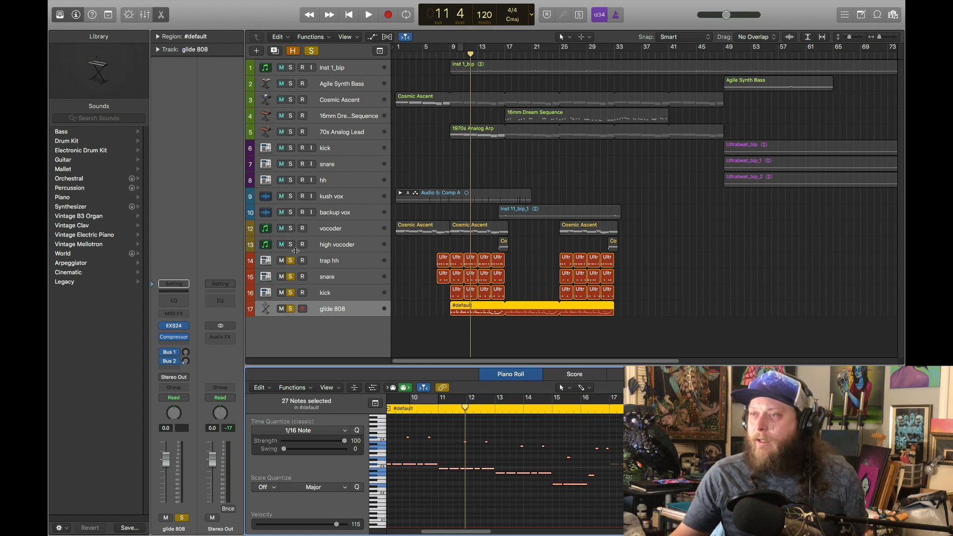
Step: Clear the solos on tracks 14 to 16, play the glide 808 alone from bar 9, stop, and rewind to bar 11
drag(291, 260, 292, 293)
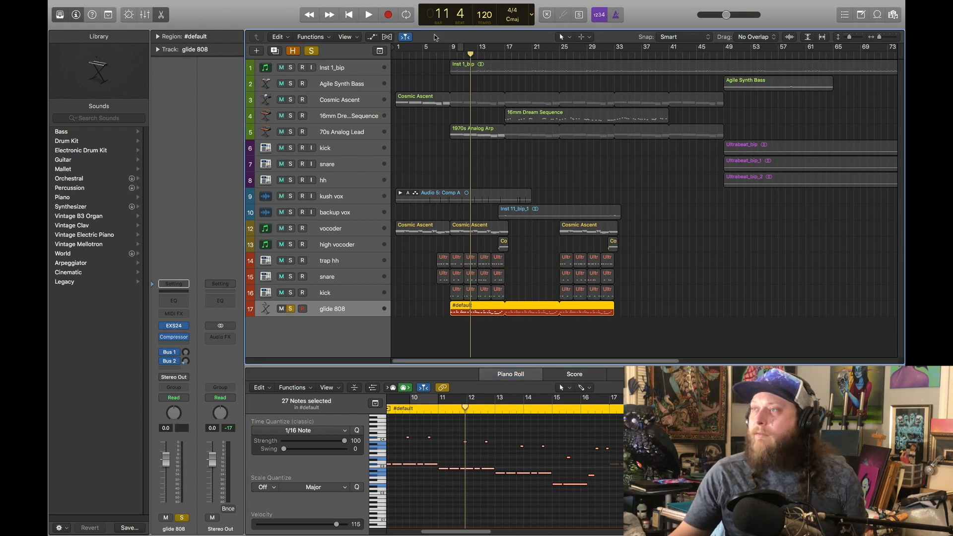
click(451, 51)
key(space)
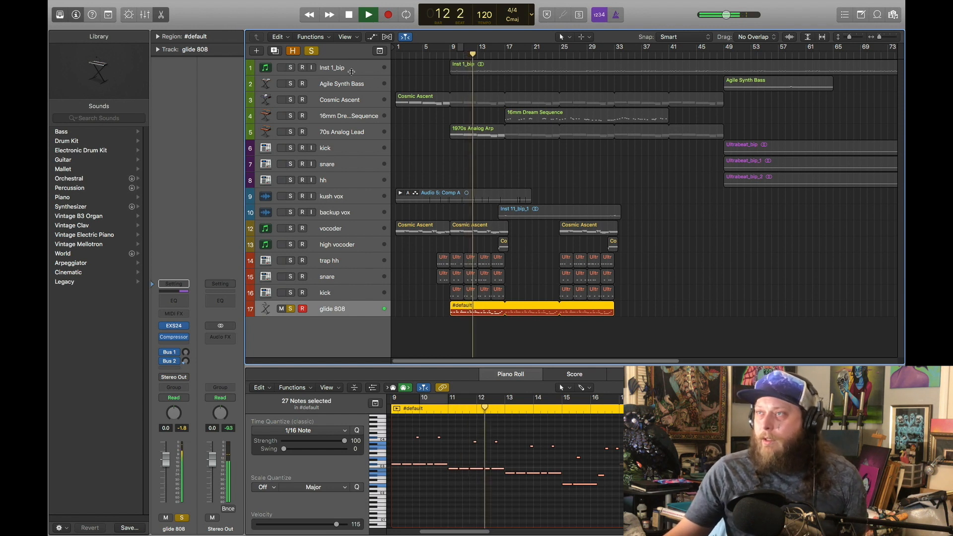
key(space)
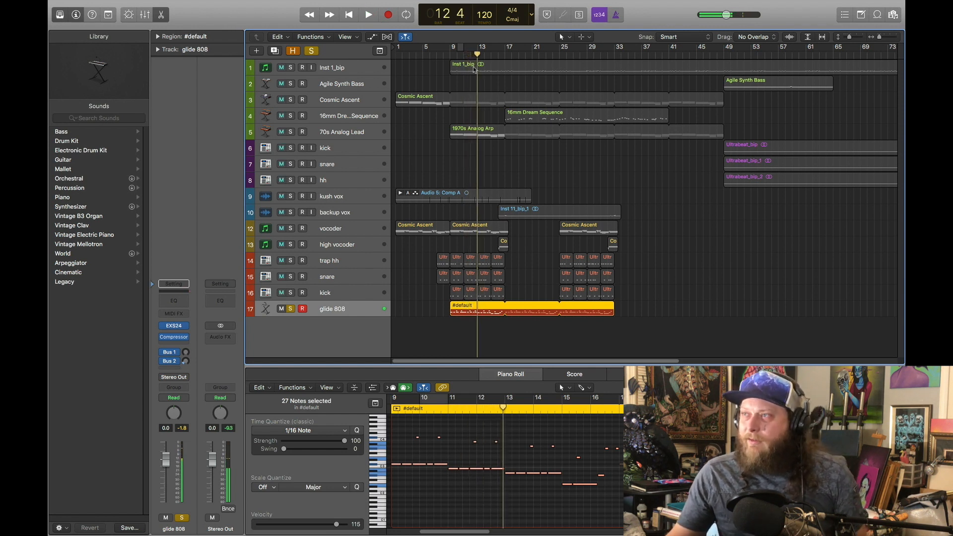
key(comma)
key(comma)
key(comma)
key(comma)
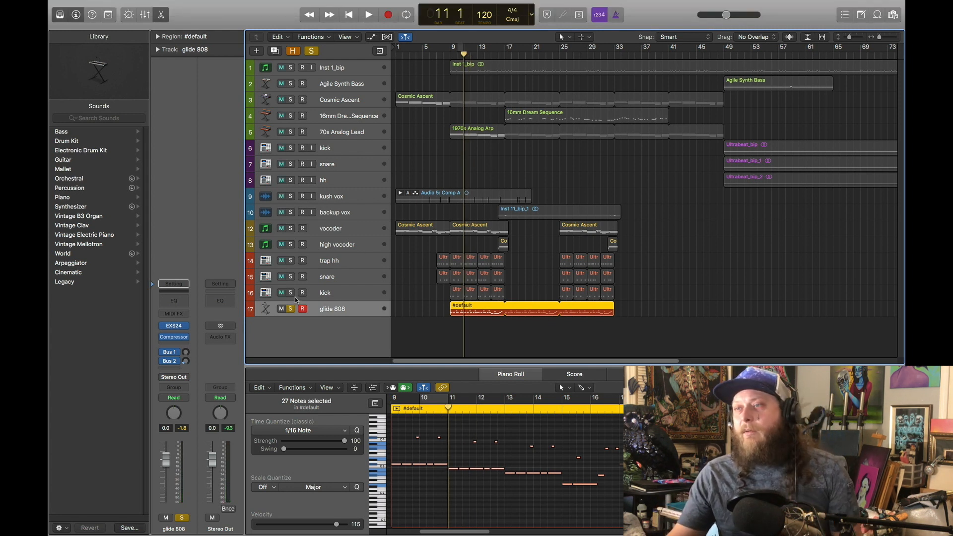
Step: Solo tracks 14 to 16 together with the glide 808 and play them from bar 9
click(291, 261)
drag(291, 271, 290, 296)
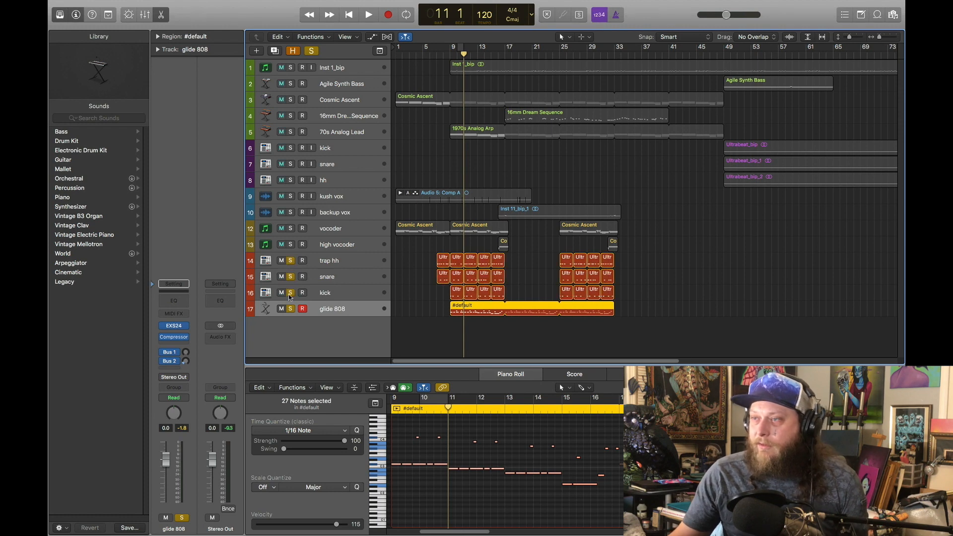
click(449, 56)
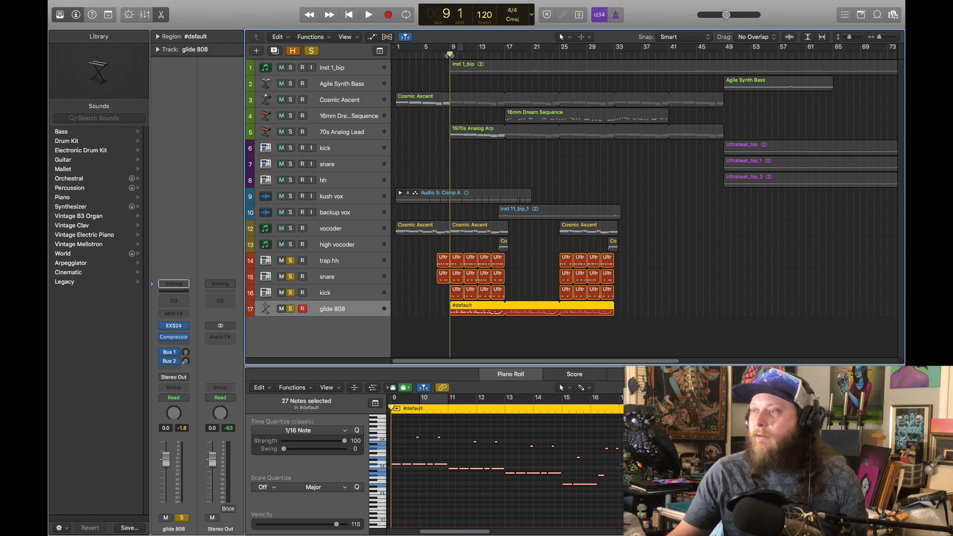
key(space)
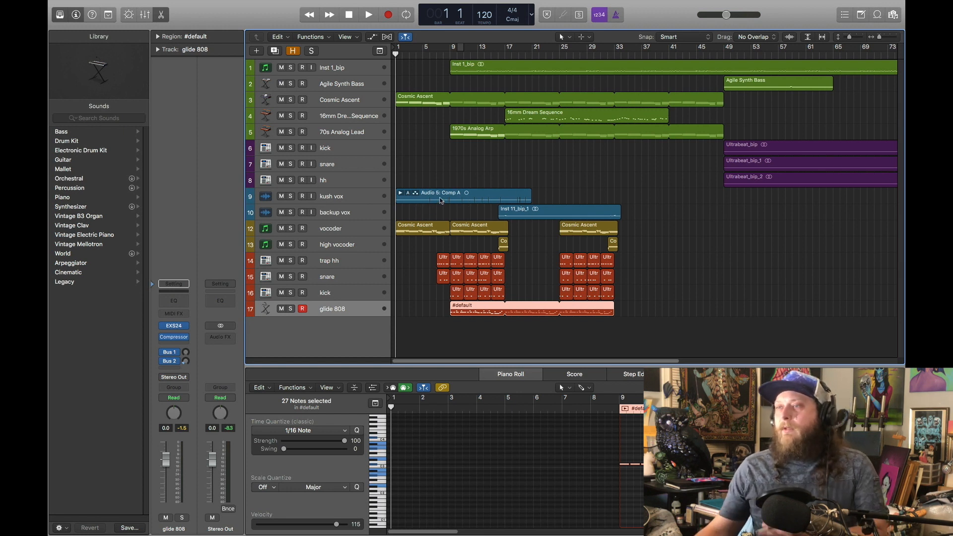
Step: Show the vocoder track's VocalSynth 2 instrument without its preset browser, and move the plug-in window clear of the track headers
click(338, 229)
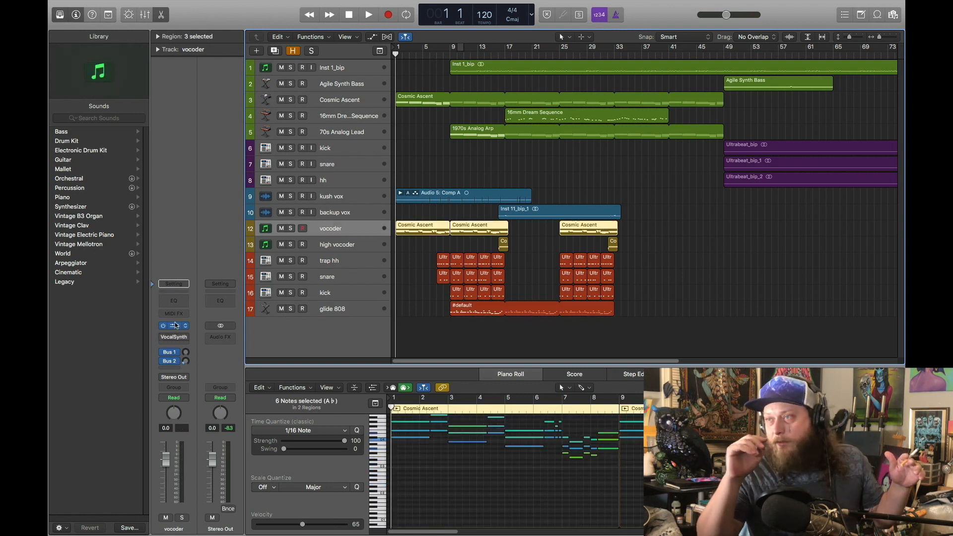
click(175, 326)
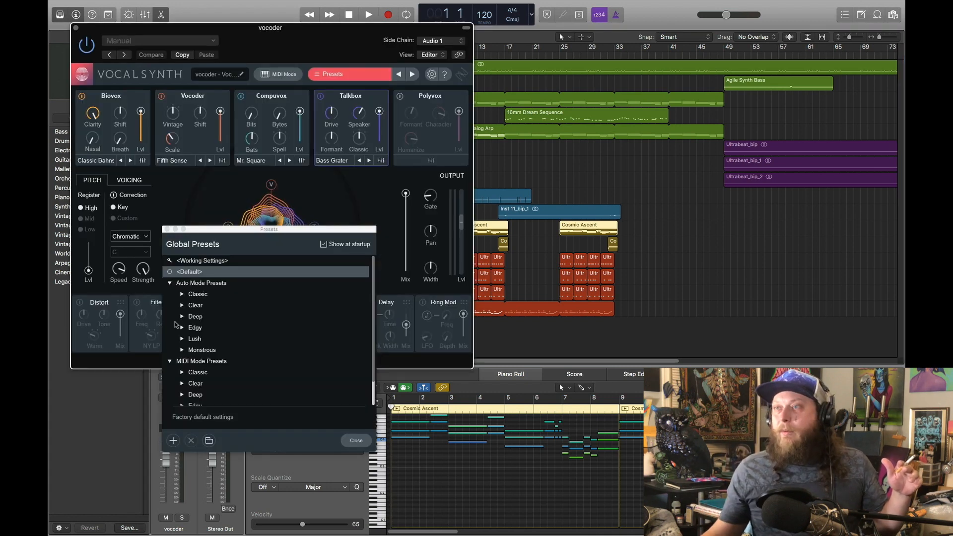
click(167, 229)
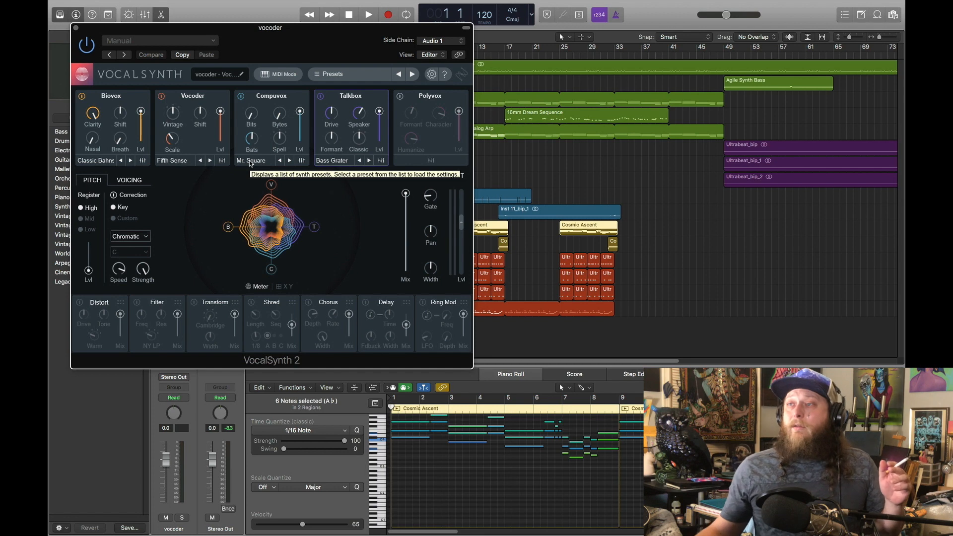
drag(306, 36, 752, 61)
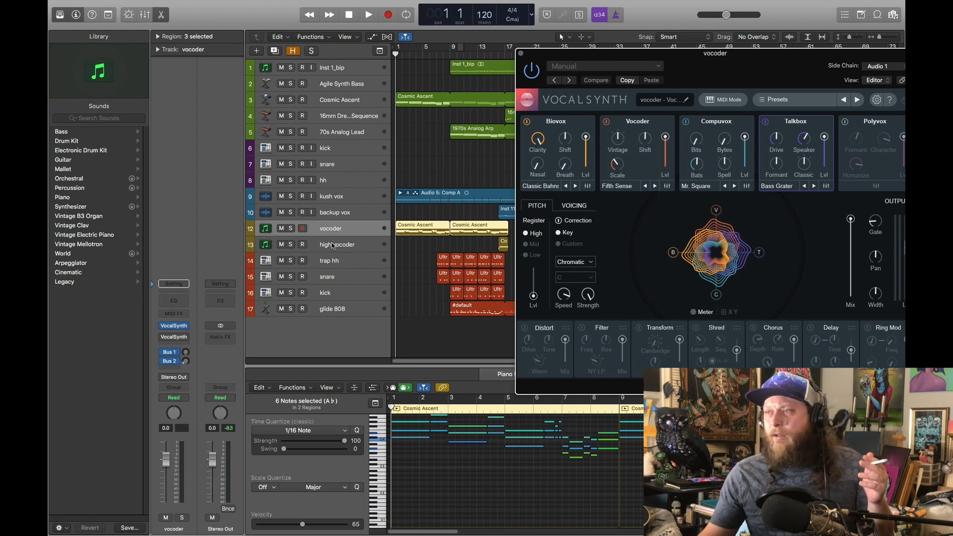
Step: Solo the vocoder track, play it from bar 1, stop, and return the playhead to bar 1
click(290, 229)
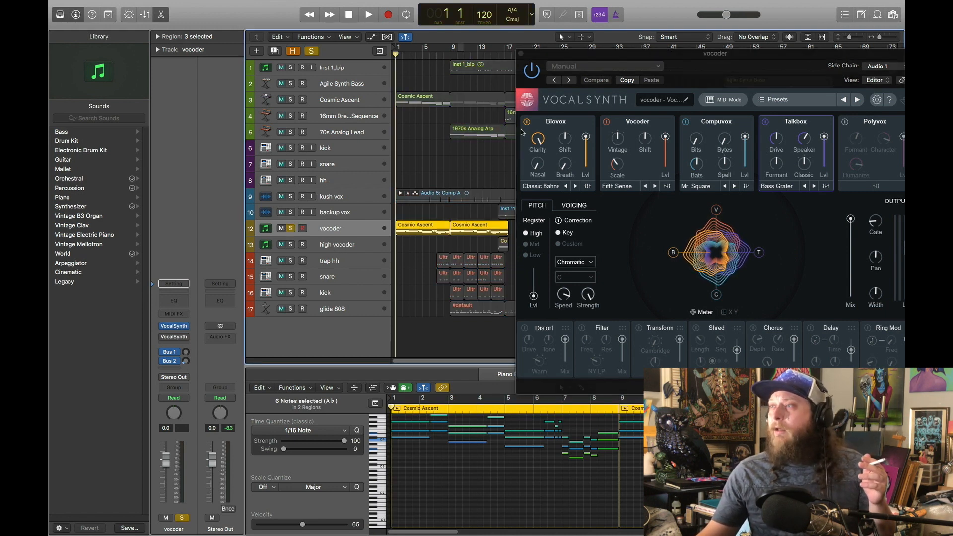
click(369, 15)
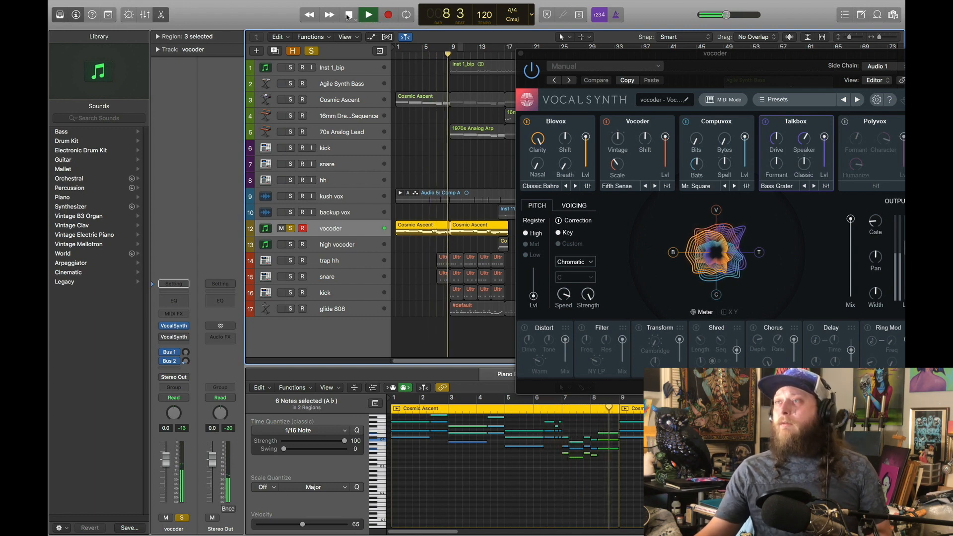
click(349, 14)
drag(449, 56, 396, 39)
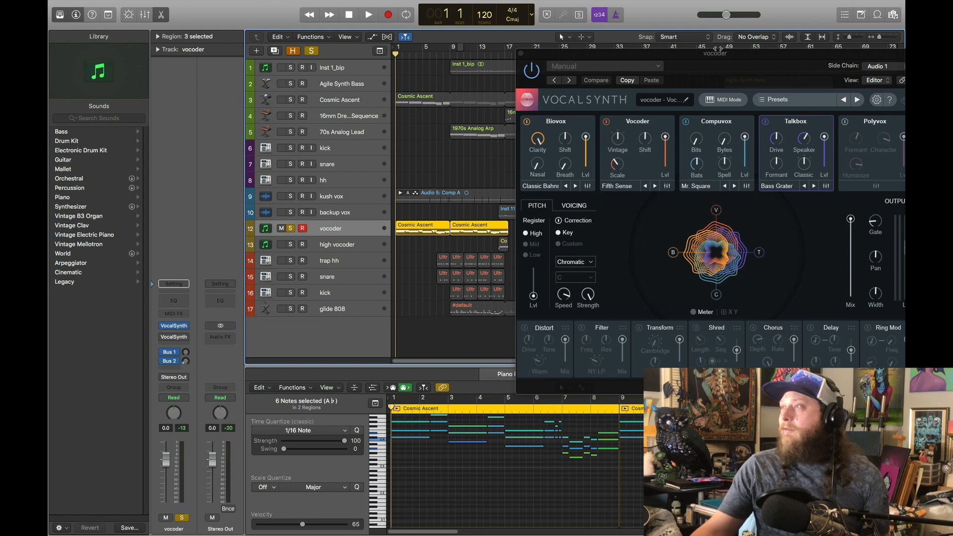
Step: Bring the whole VocalSynth 2 window into view to examine it, close it, and look over the vocoder region's notes
drag(728, 66, 643, 79)
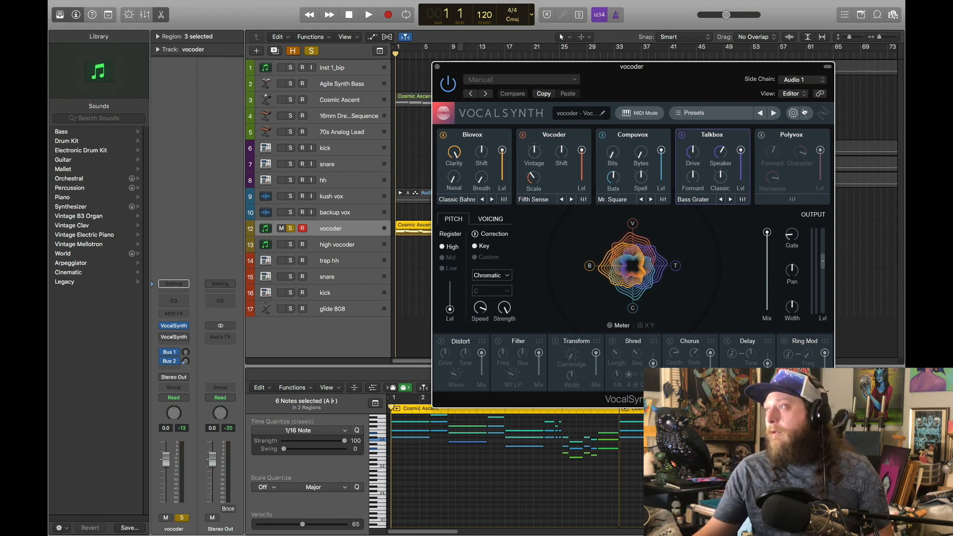
click(437, 67)
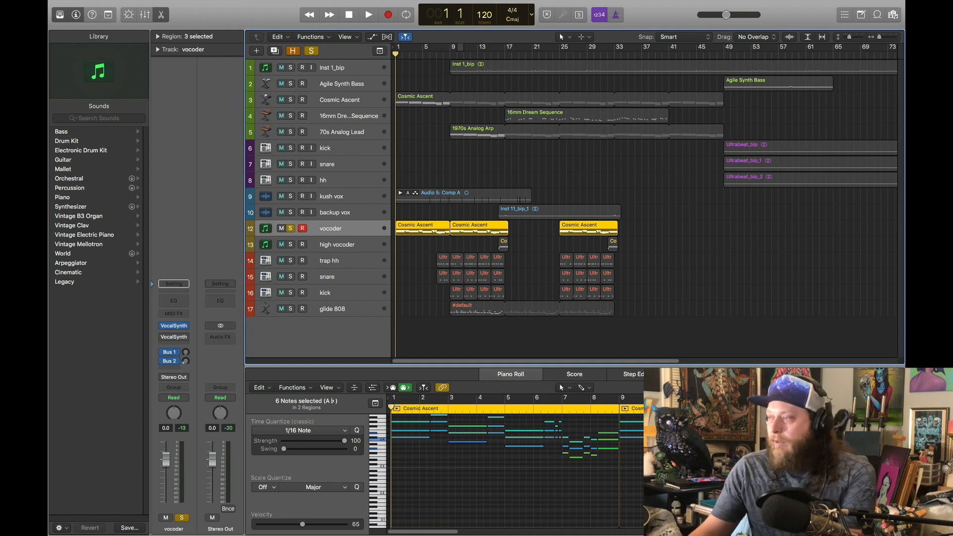
scroll(496, 447, up, 1)
scroll(504, 472, up, 1)
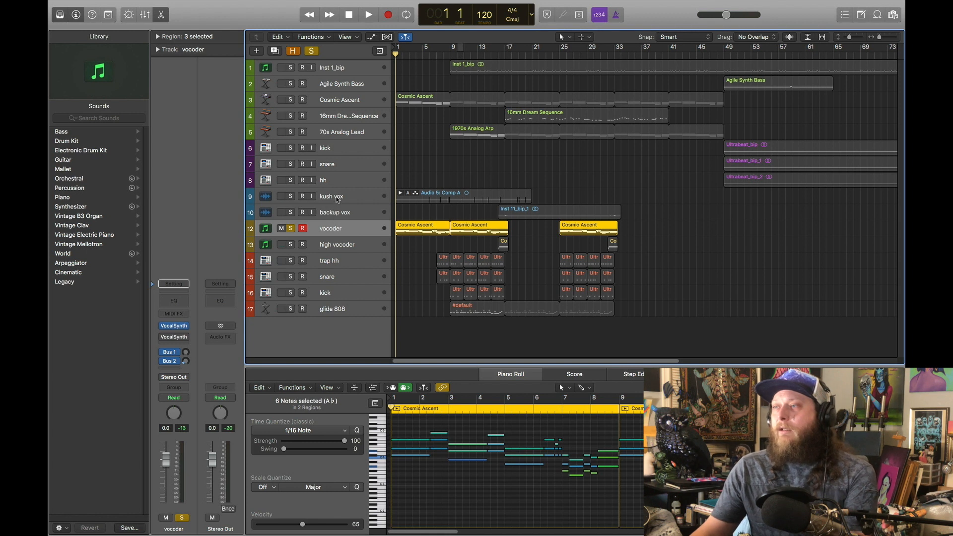
Step: Solo only the backup vox track, clearing the vocoder's solo, and place the playhead at bar 16 where its region begins
click(340, 213)
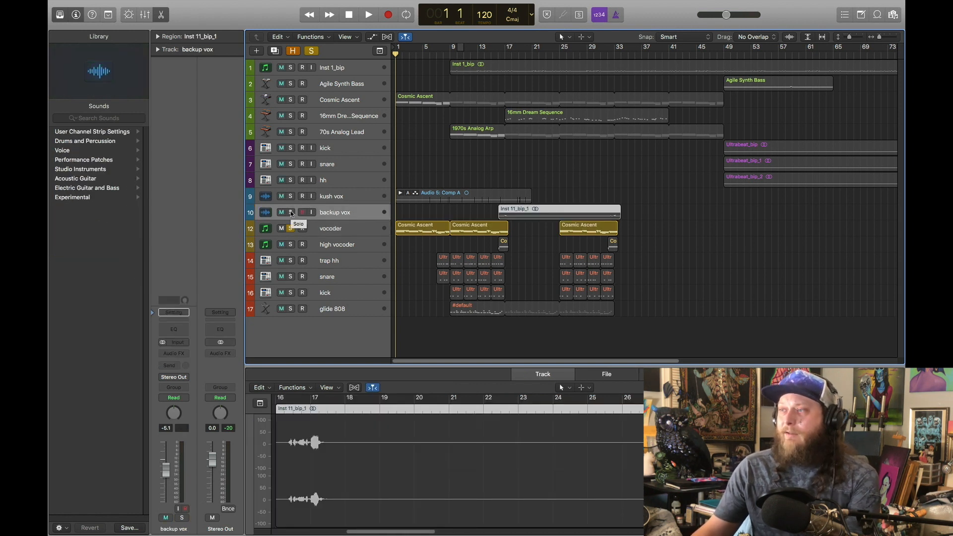
click(291, 213)
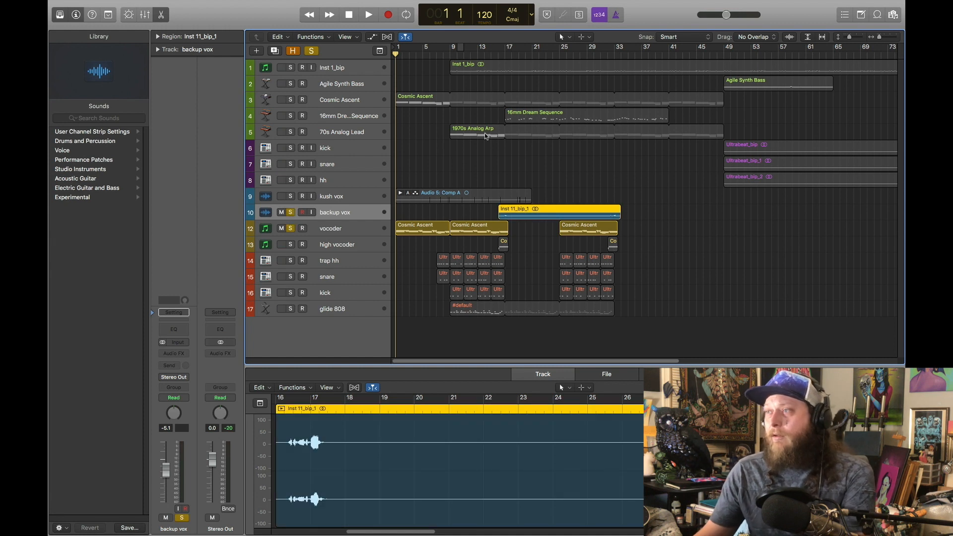
click(495, 54)
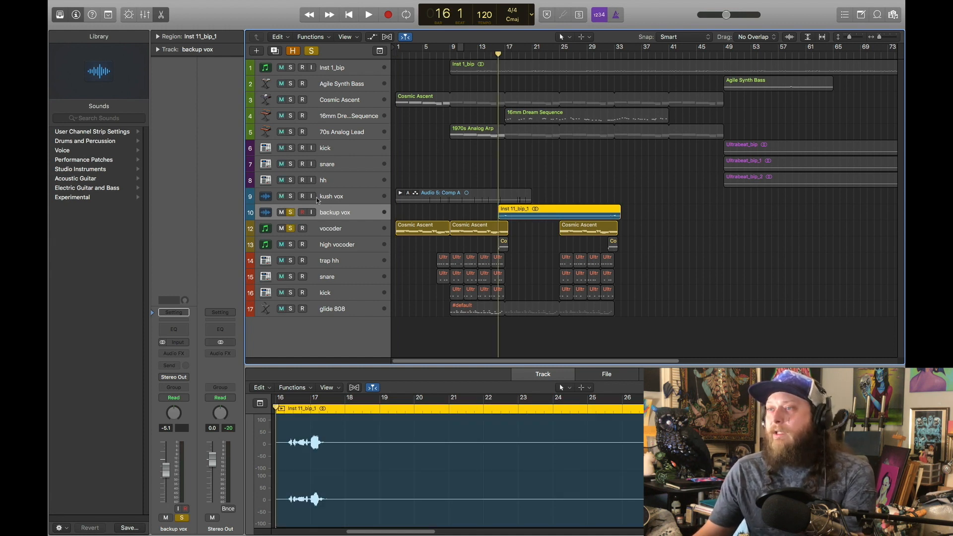
click(291, 228)
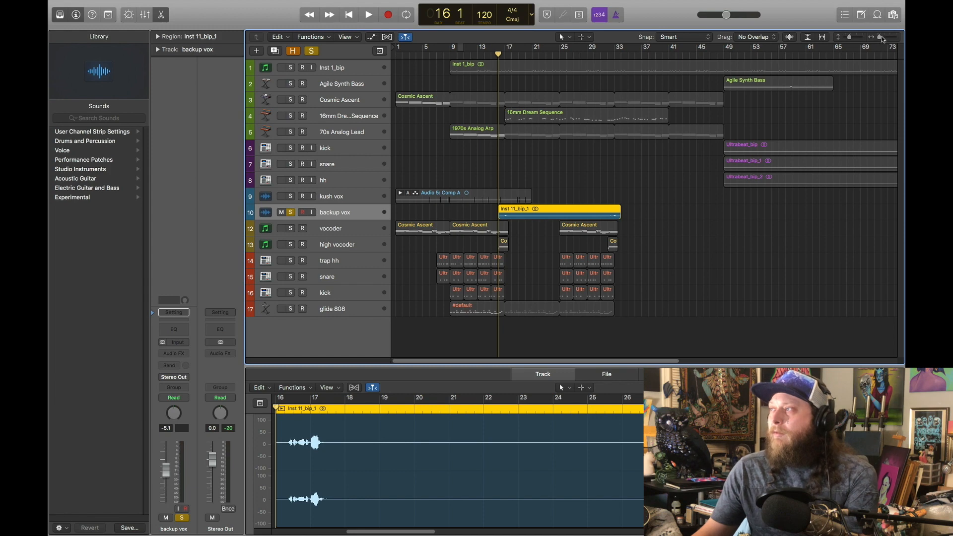
Step: Show track automation and set the backup vox track's volume automation to -0.5 dB
drag(849, 37, 880, 39)
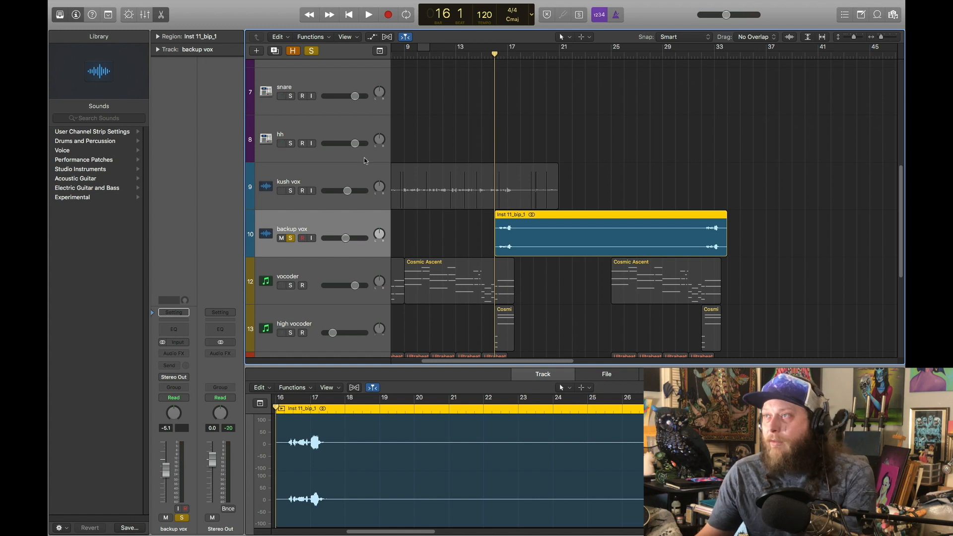
key(a)
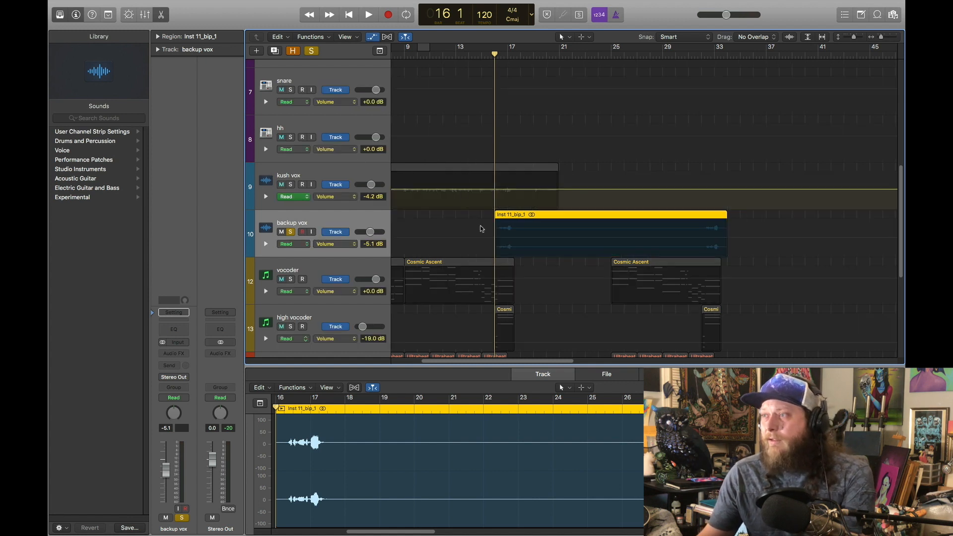
drag(484, 240, 485, 233)
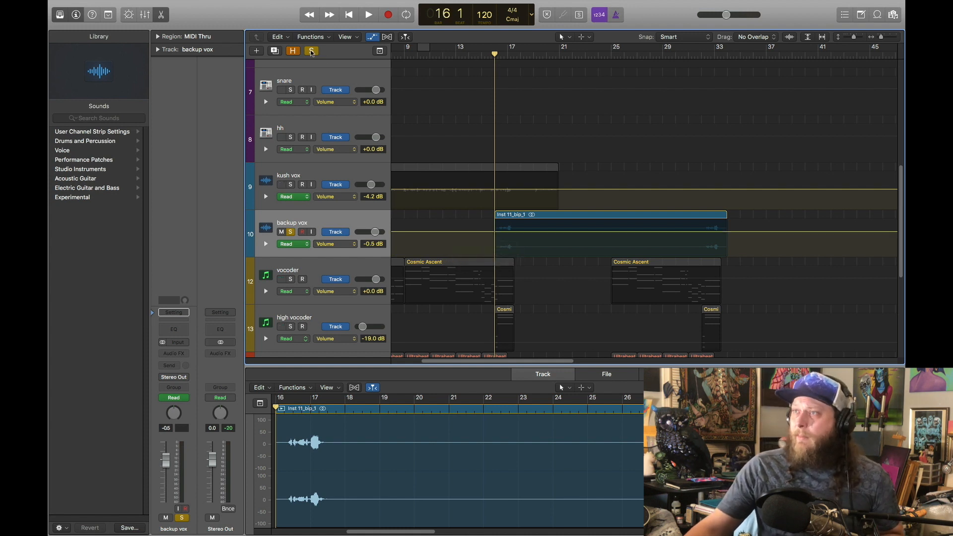
Step: Play the soloed backup vox from bar 16 twice, returning the playhead to bar 16 in between, and stop playback
click(368, 15)
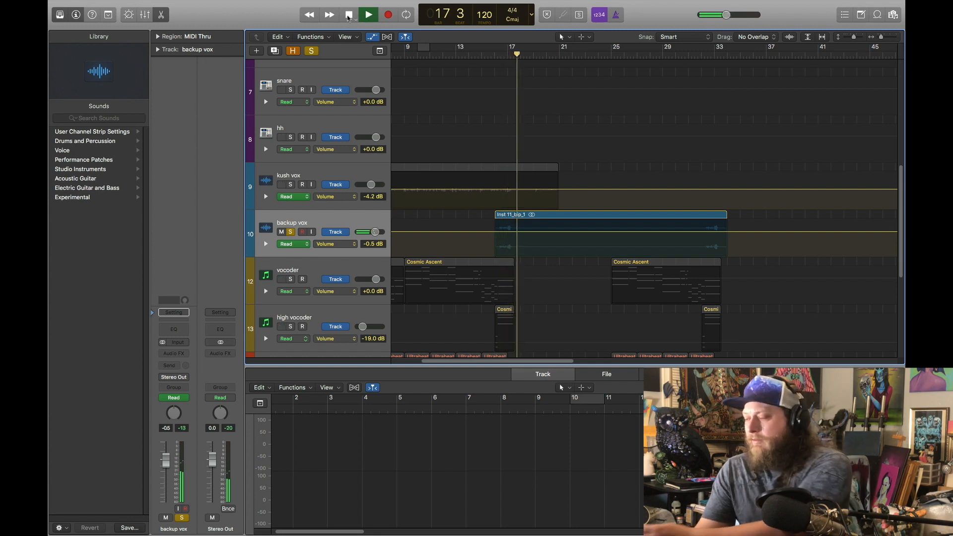
click(349, 16)
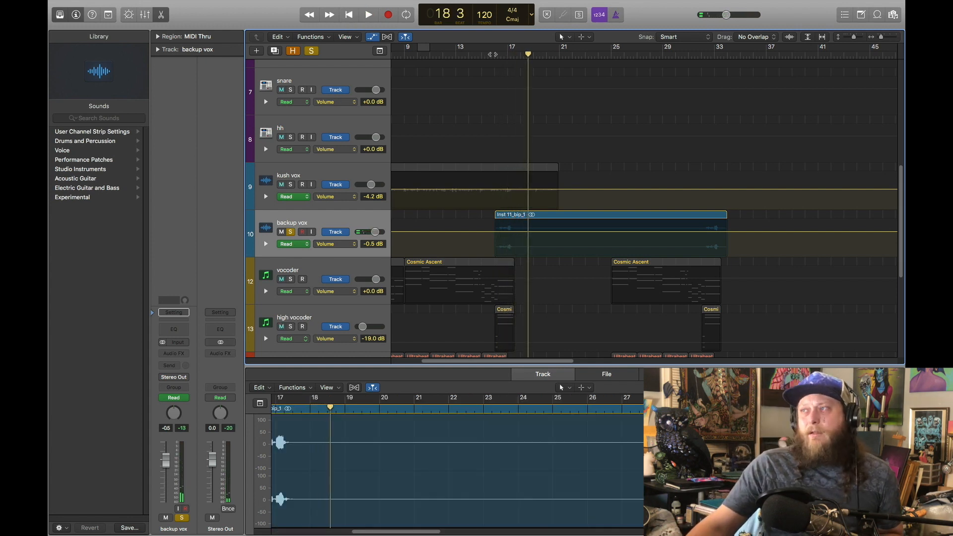
drag(510, 56, 497, 56)
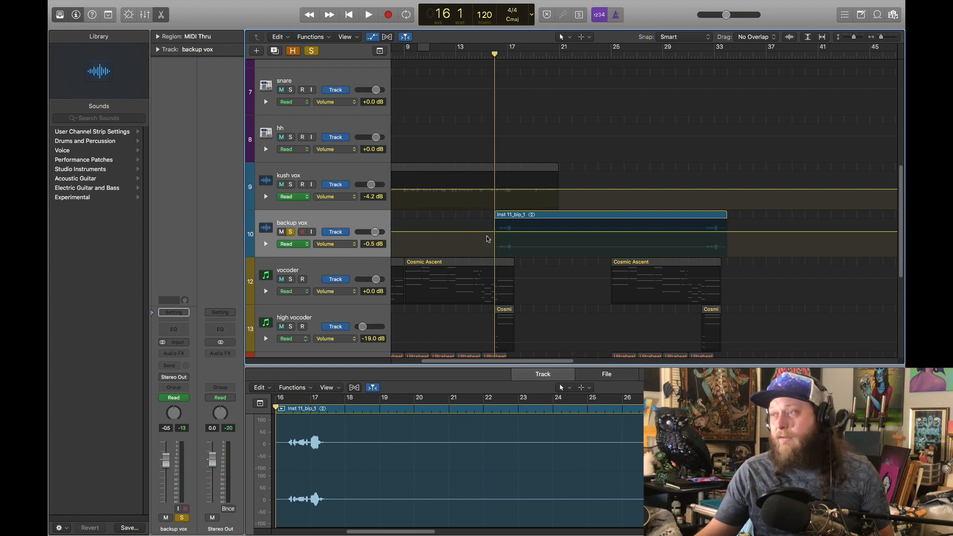
click(370, 15)
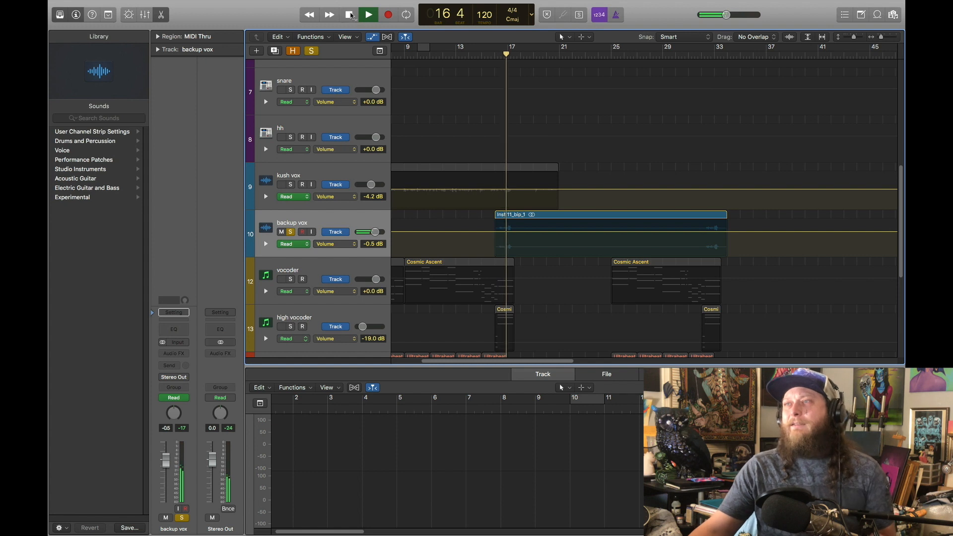
click(351, 15)
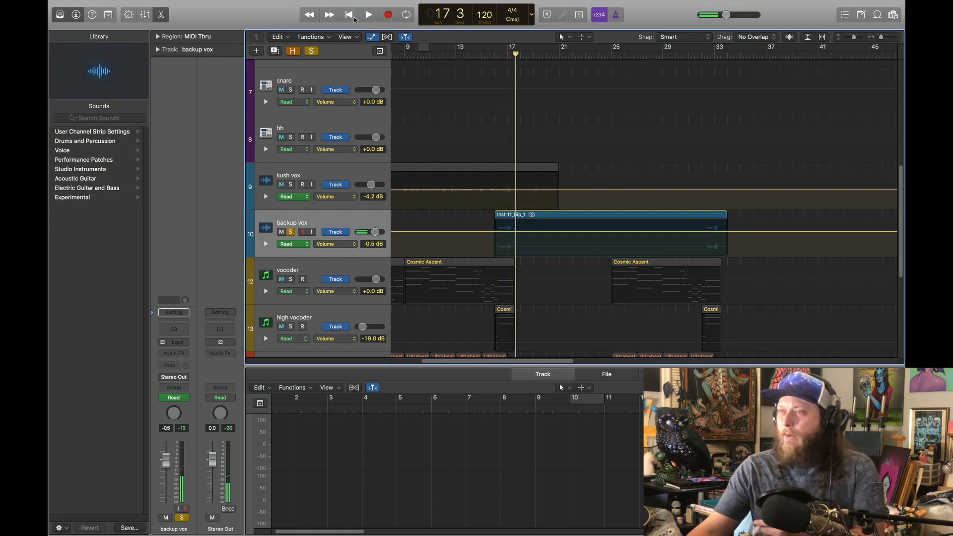
Step: Clear the backup vox track's solo and select the kush vox track with the playhead at bar 1
click(290, 232)
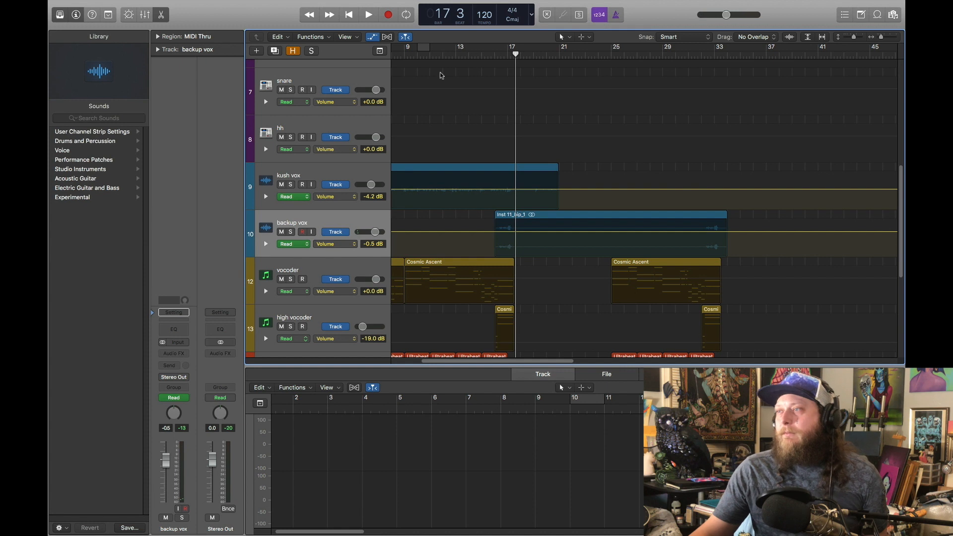
click(350, 15)
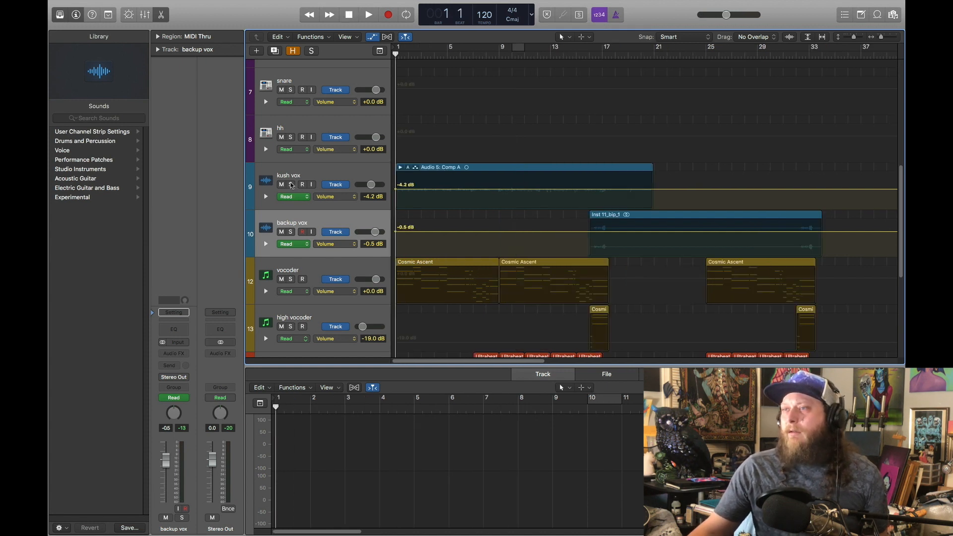
click(318, 172)
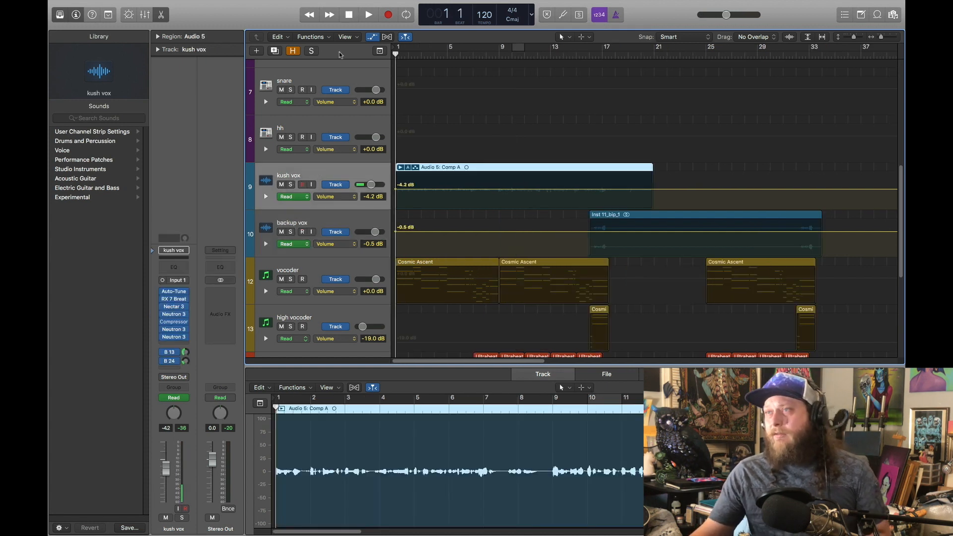
Step: Hide the track automation and play the full arrangement from bar 1 with all tracks audible
click(372, 38)
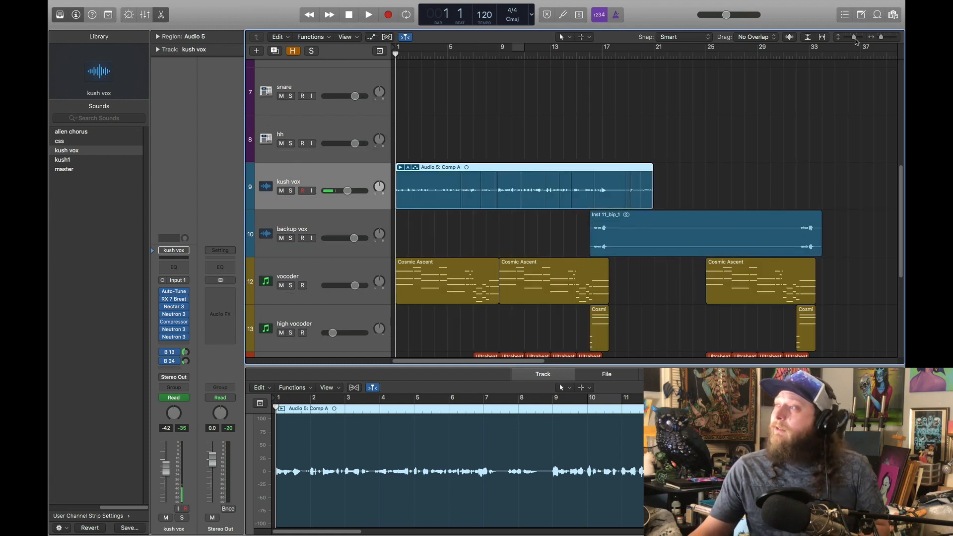
drag(854, 41, 852, 41)
scroll(834, 177, up, 2)
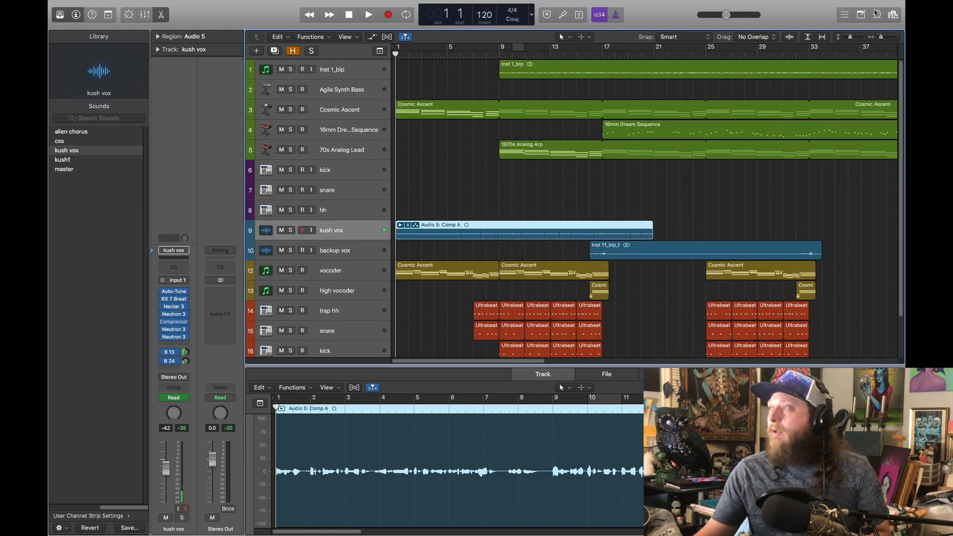
mouse_move(444, 3)
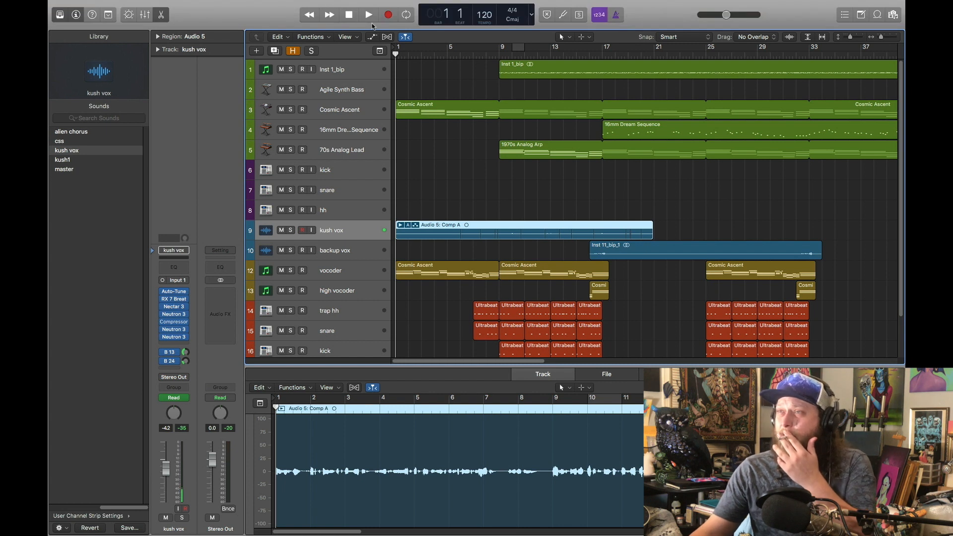
click(368, 15)
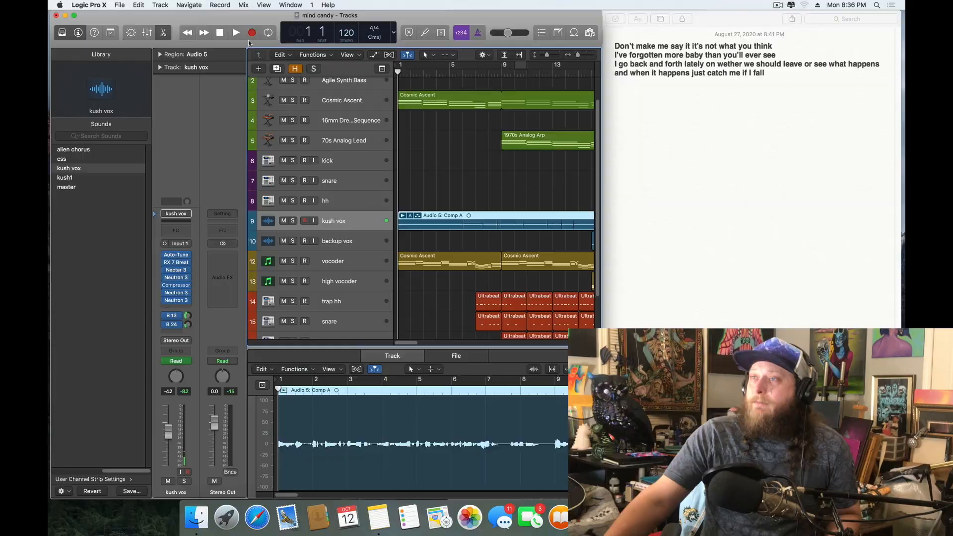
scroll(496, 169, down, 1)
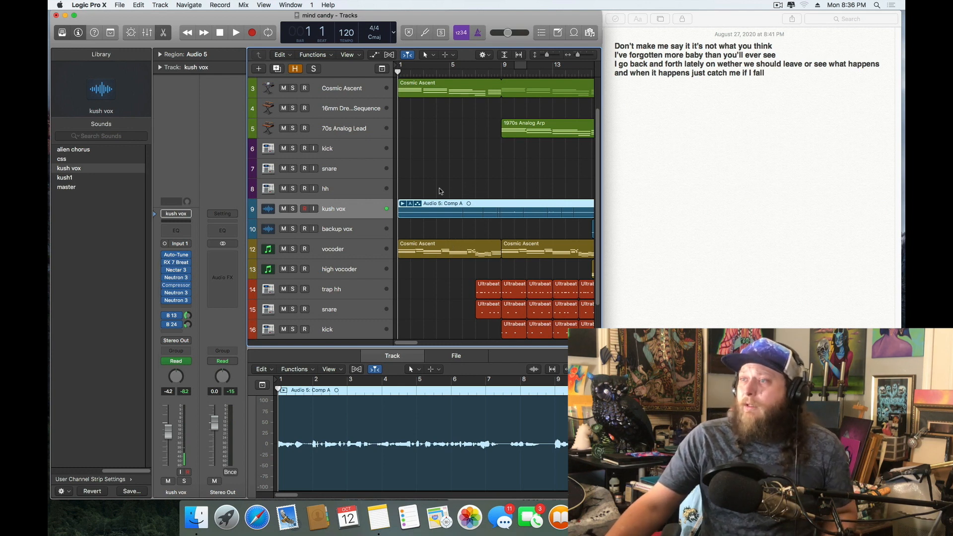
scroll(446, 188, down, 2)
scroll(462, 179, up, 3)
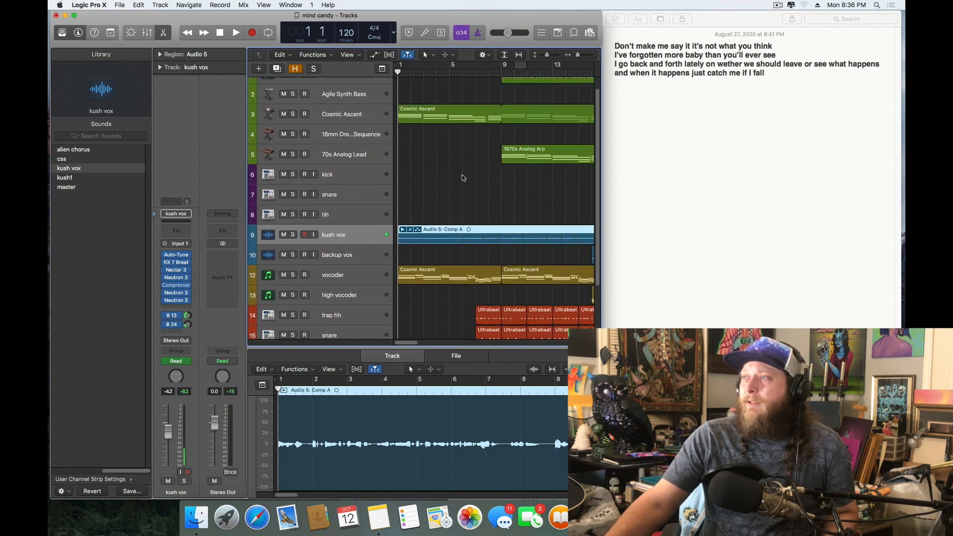
scroll(462, 177, up, 1)
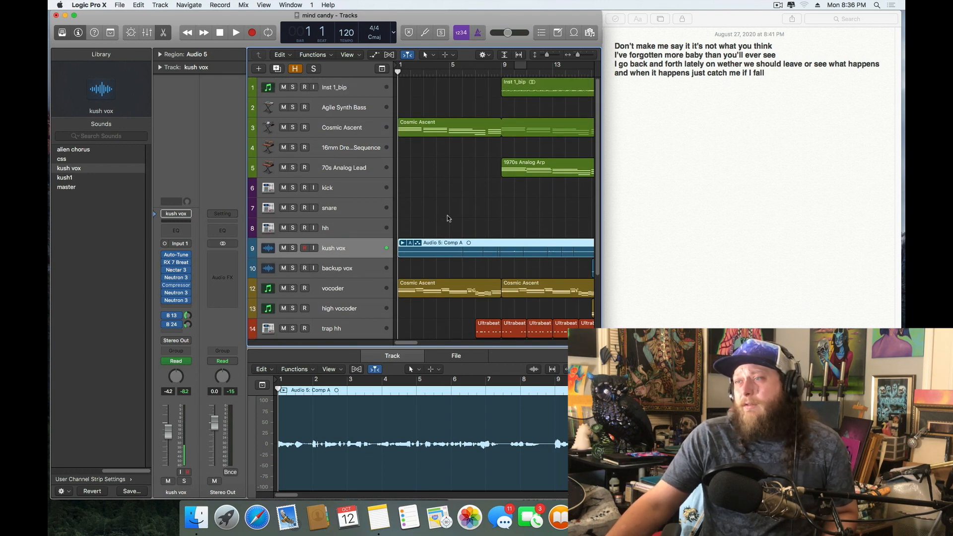